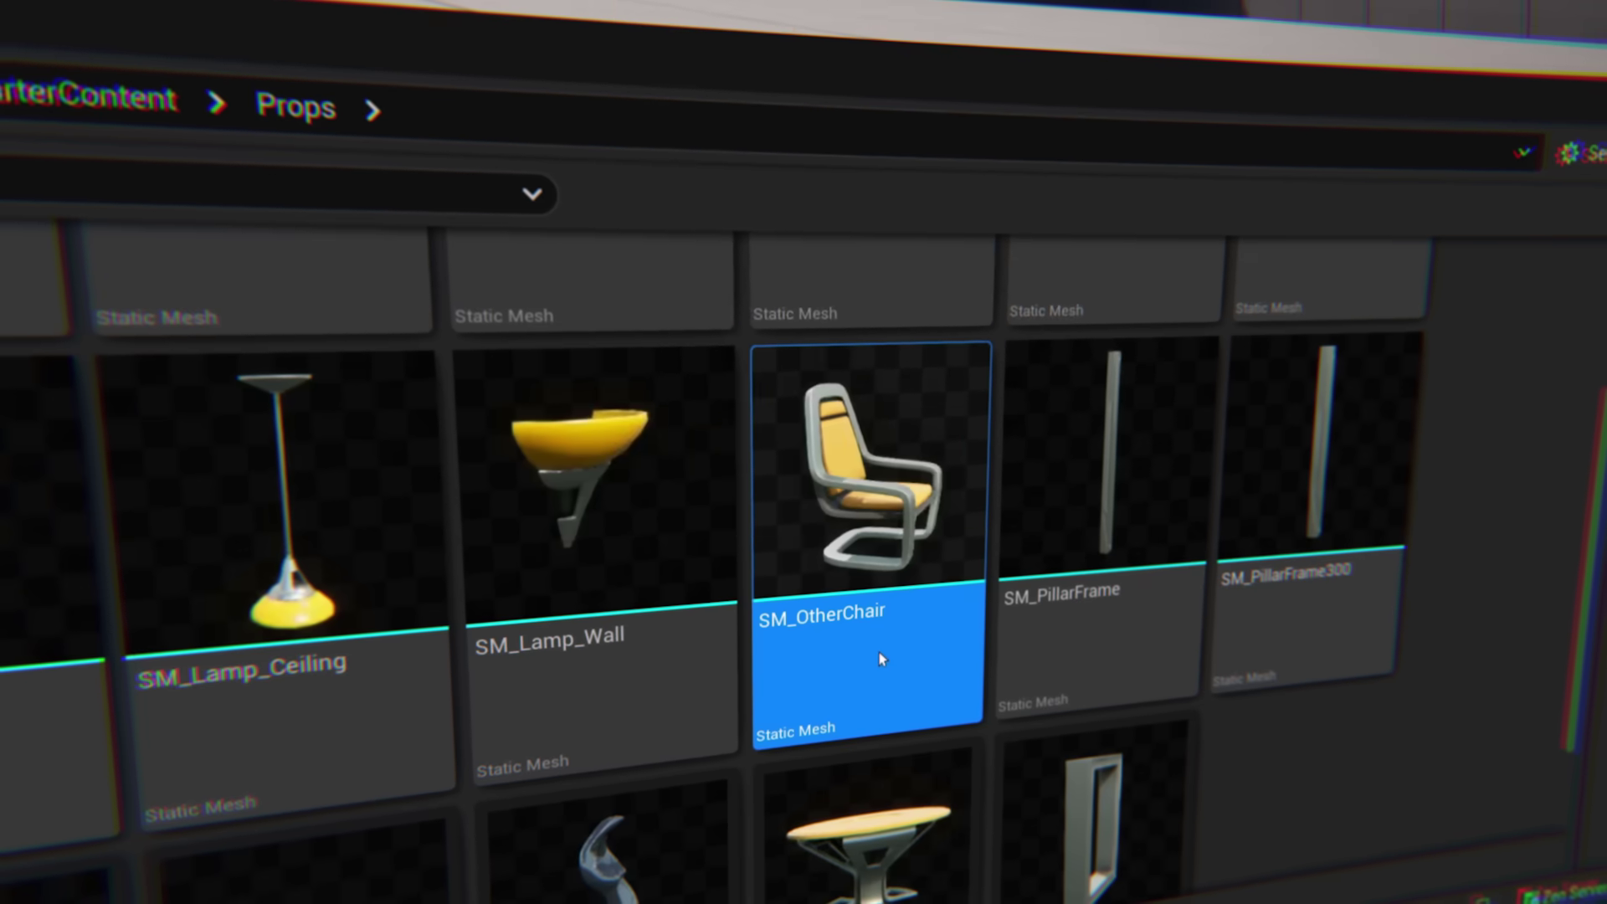
- Delete the SM_OtherChair static mesh from the Props folder and cancel the deletion of NewMap1
key(Delete)
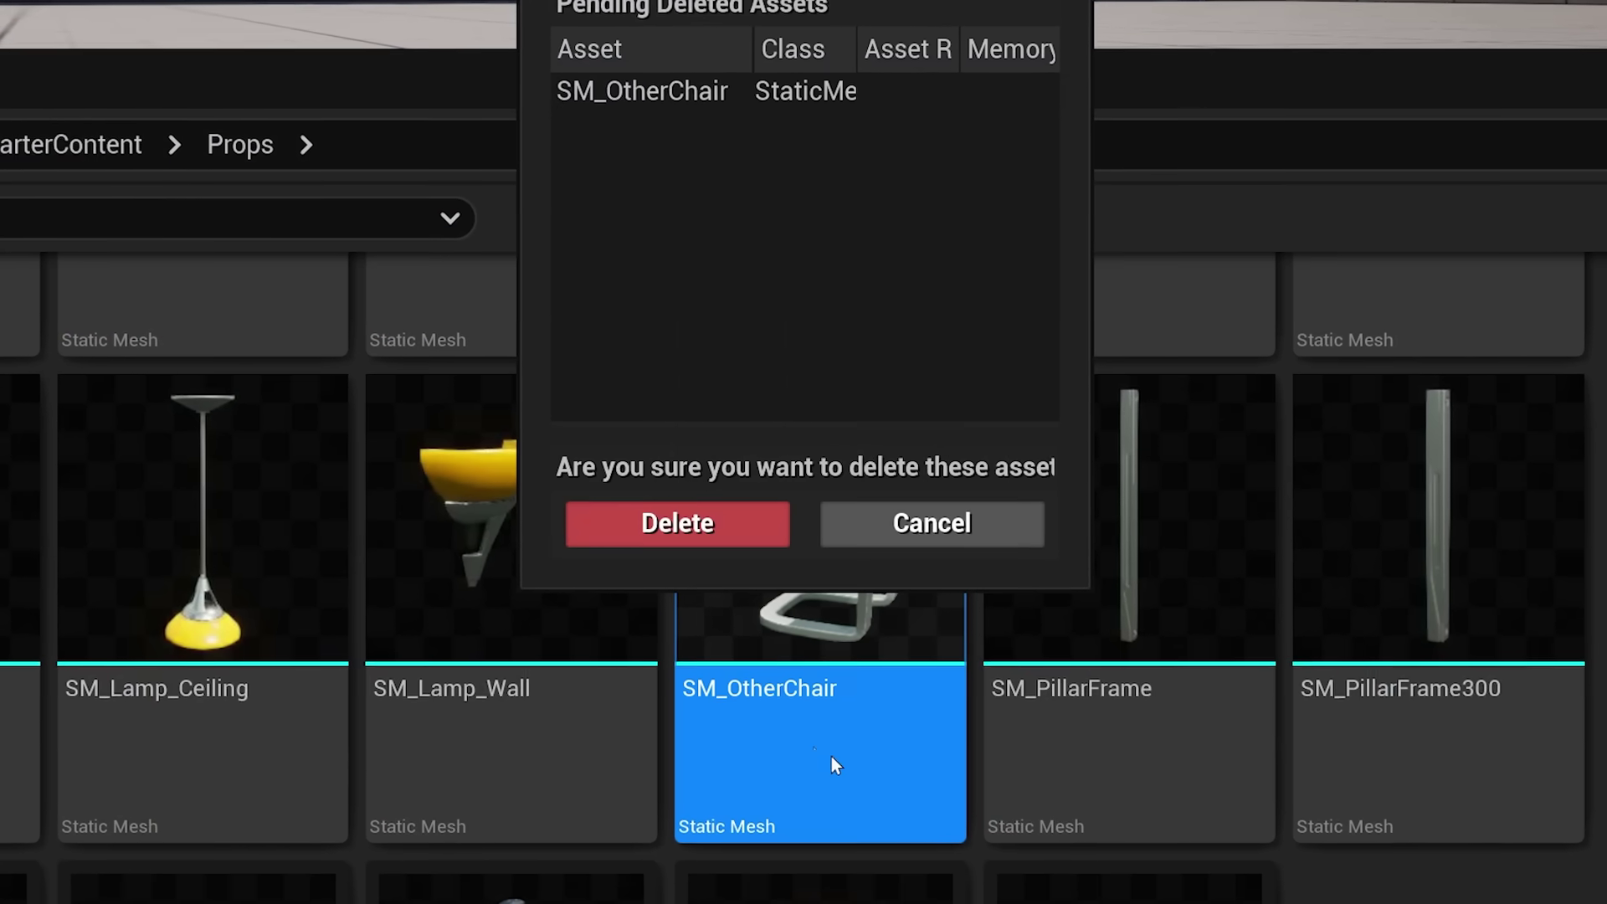
click(693, 534)
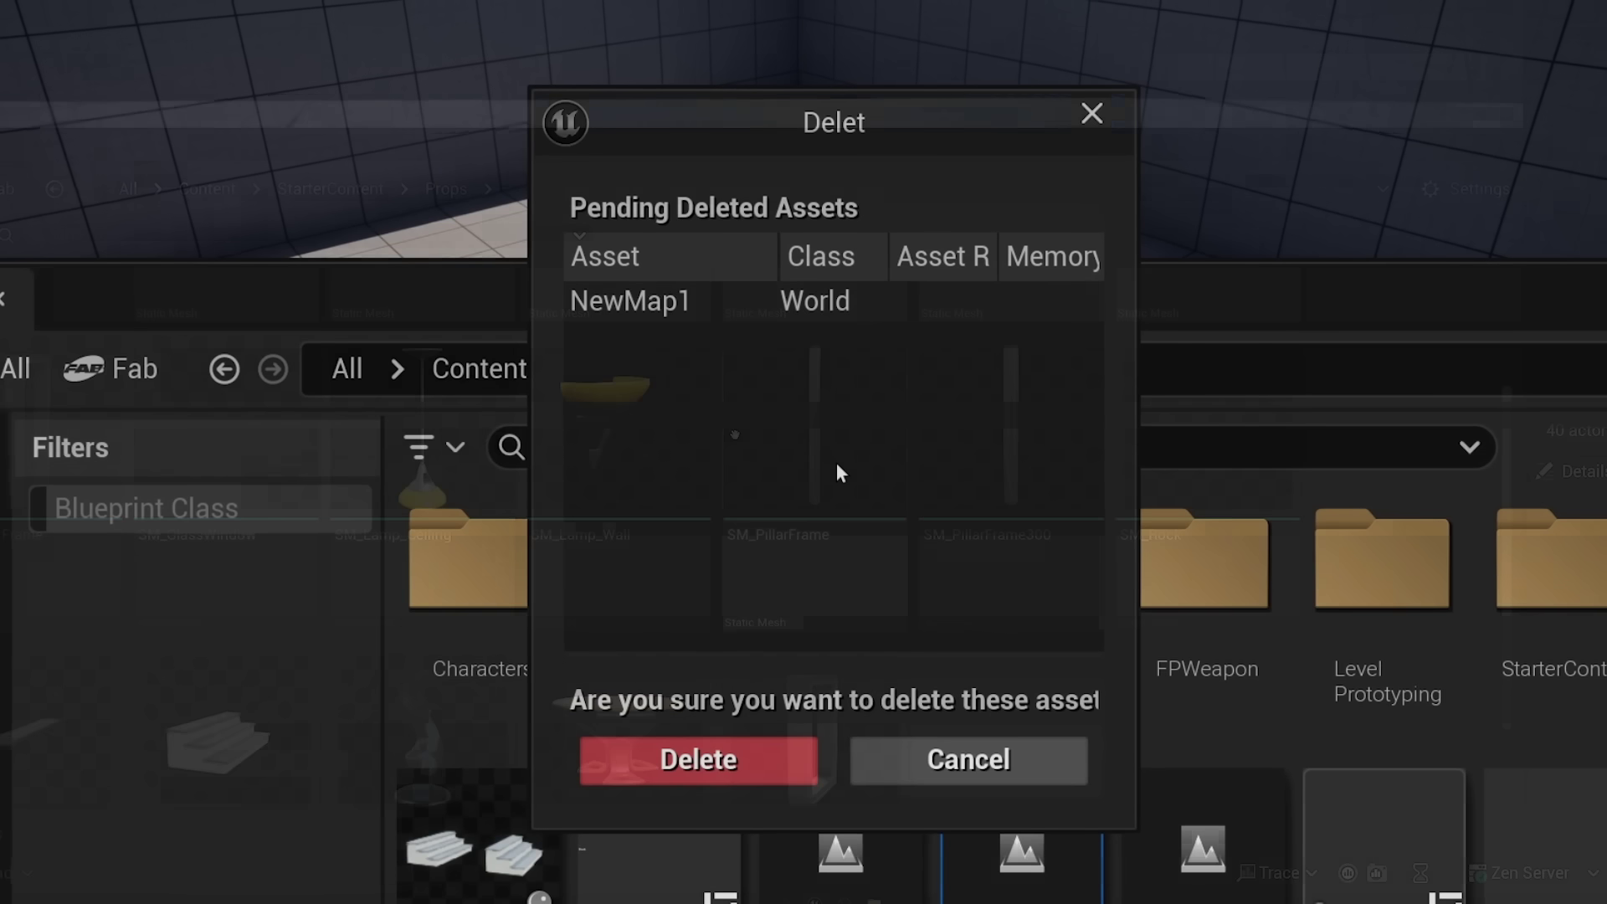
key(Escape)
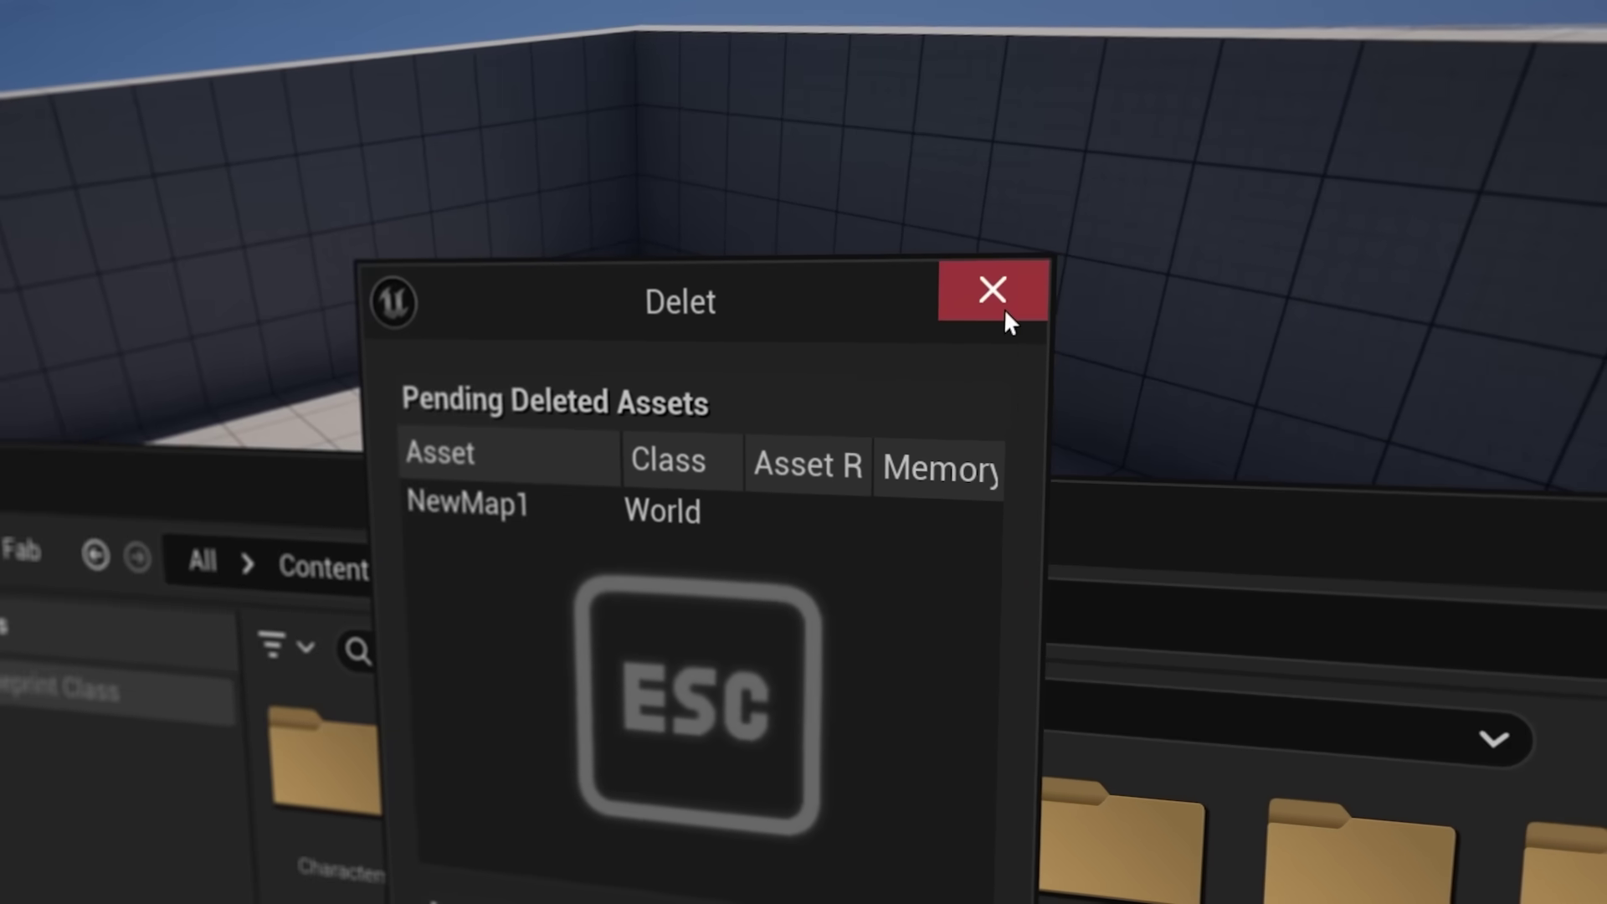
click(1099, 103)
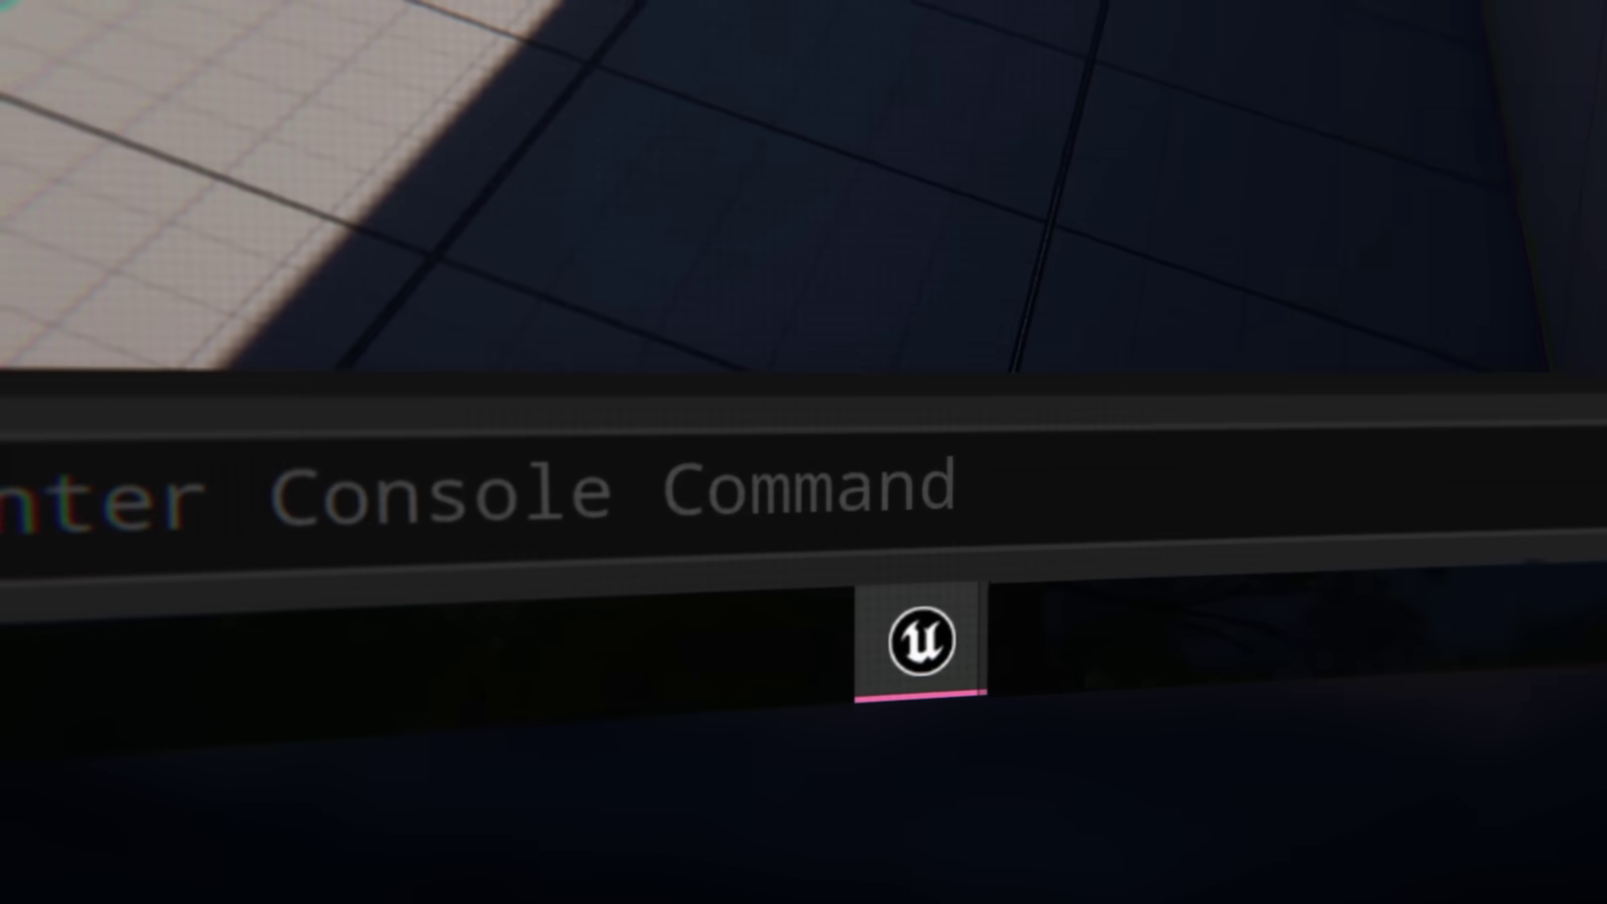
- Close all open editor windows at once without saving the modified content
right_click(923, 632)
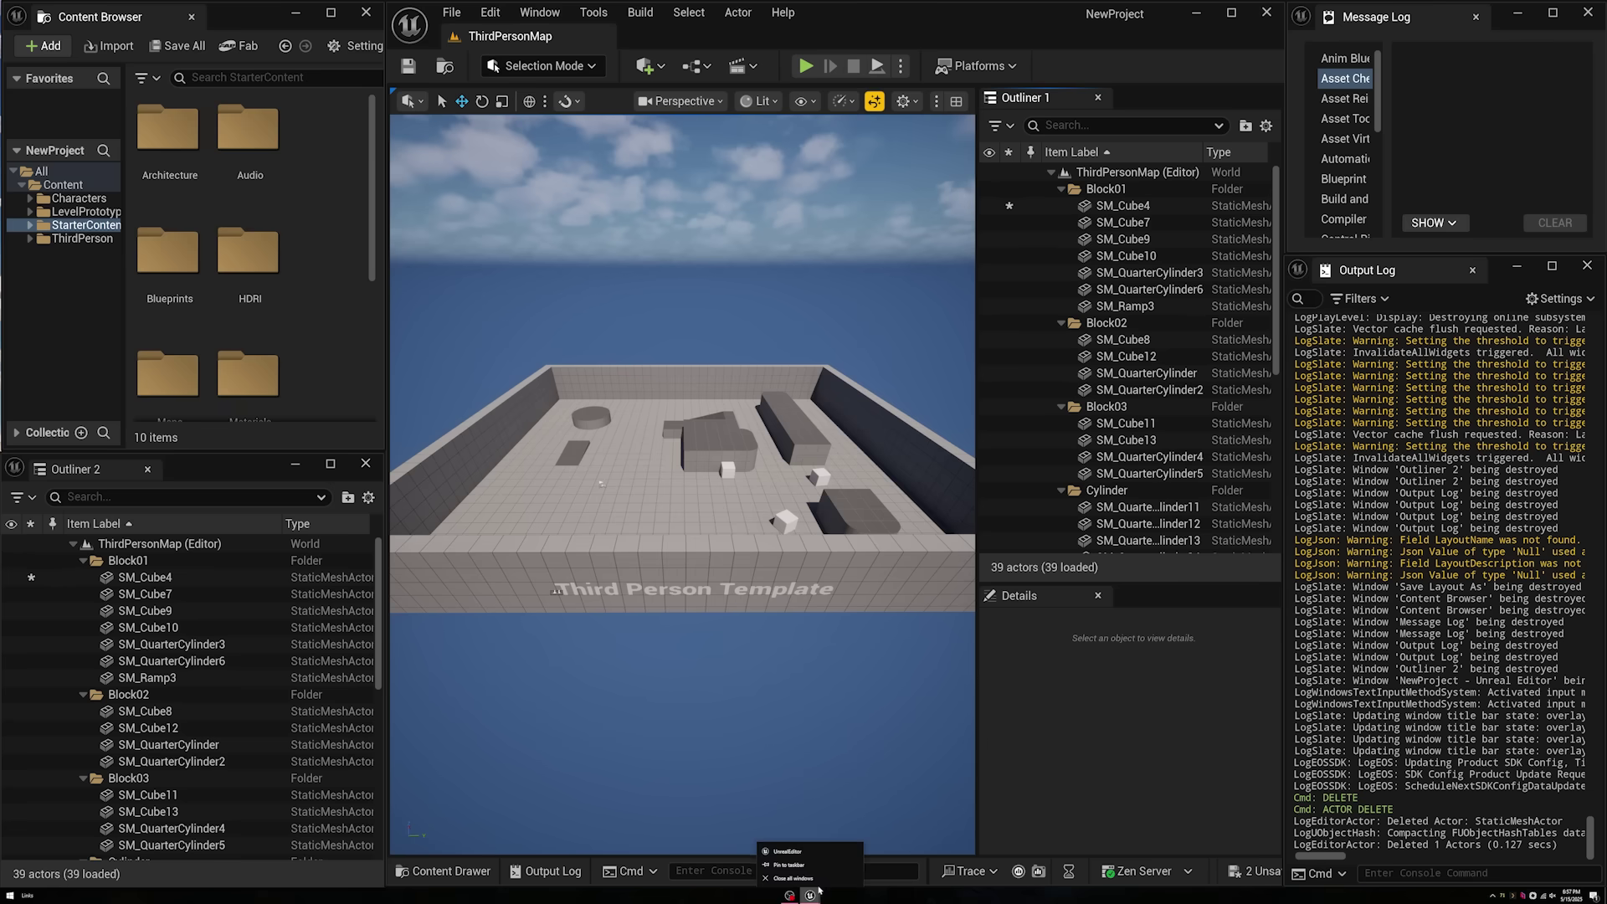
click(792, 877)
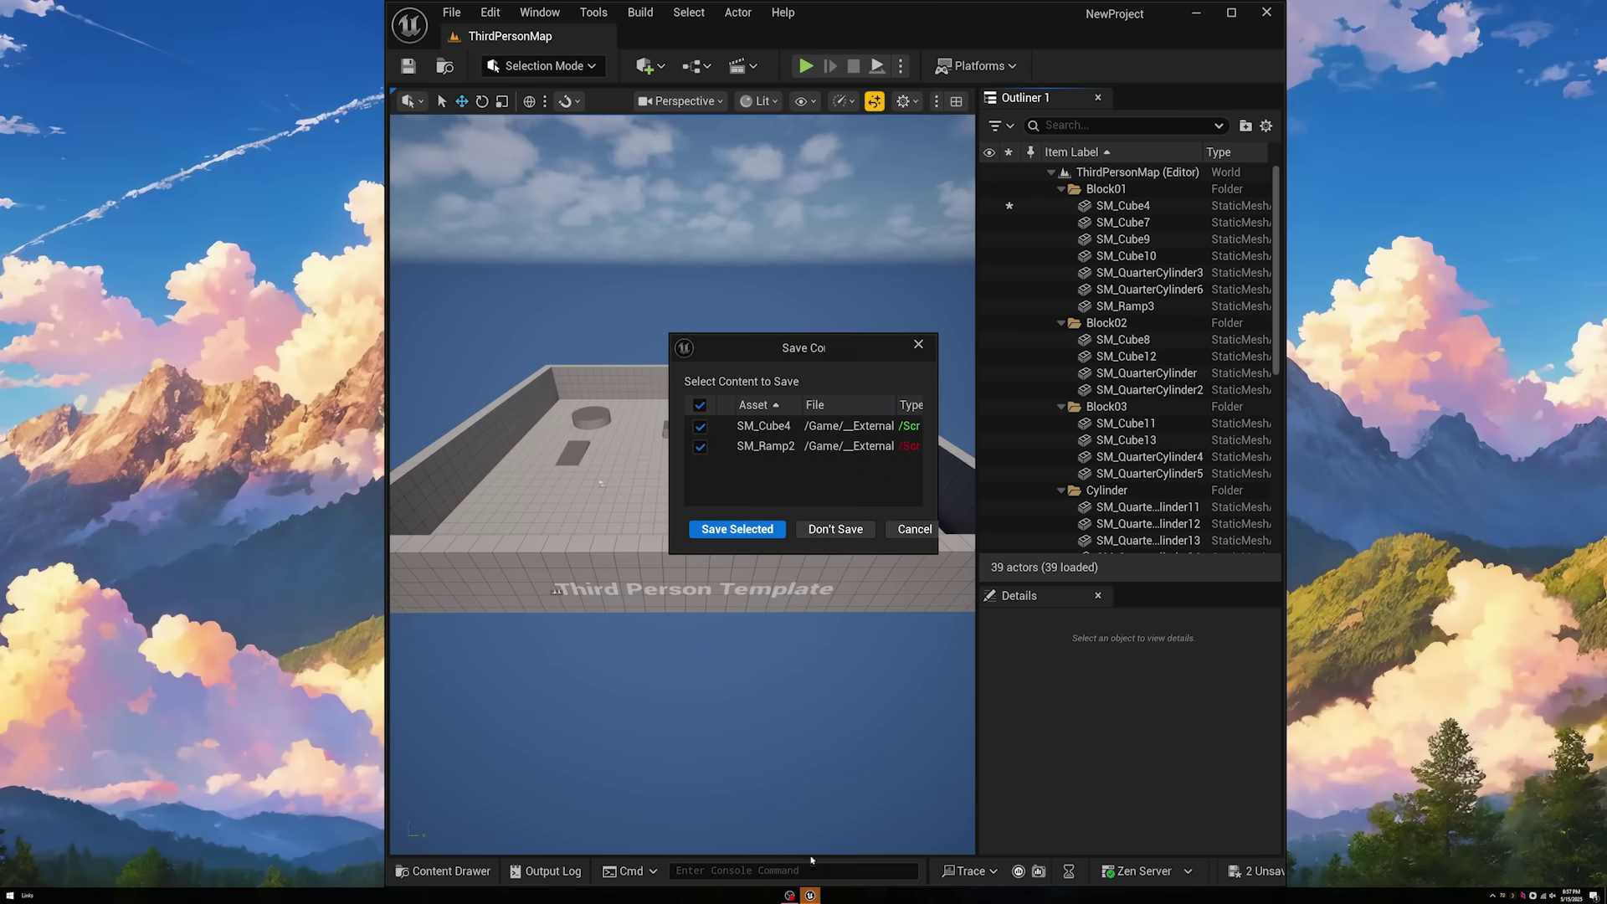
click(830, 530)
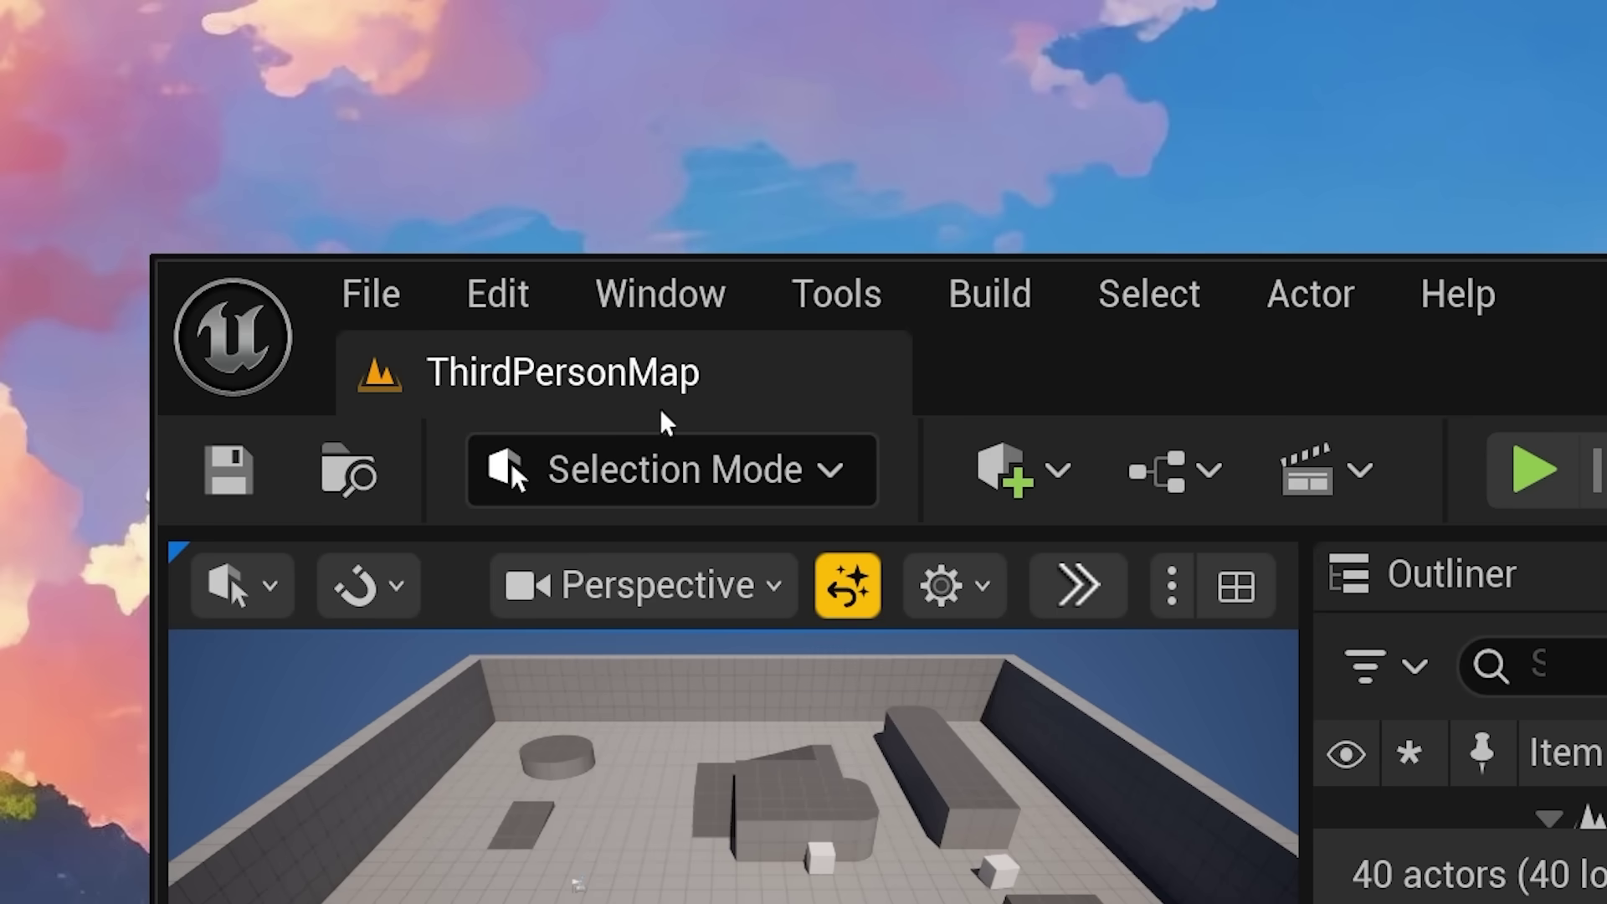
click(661, 294)
mouse_move(929, 477)
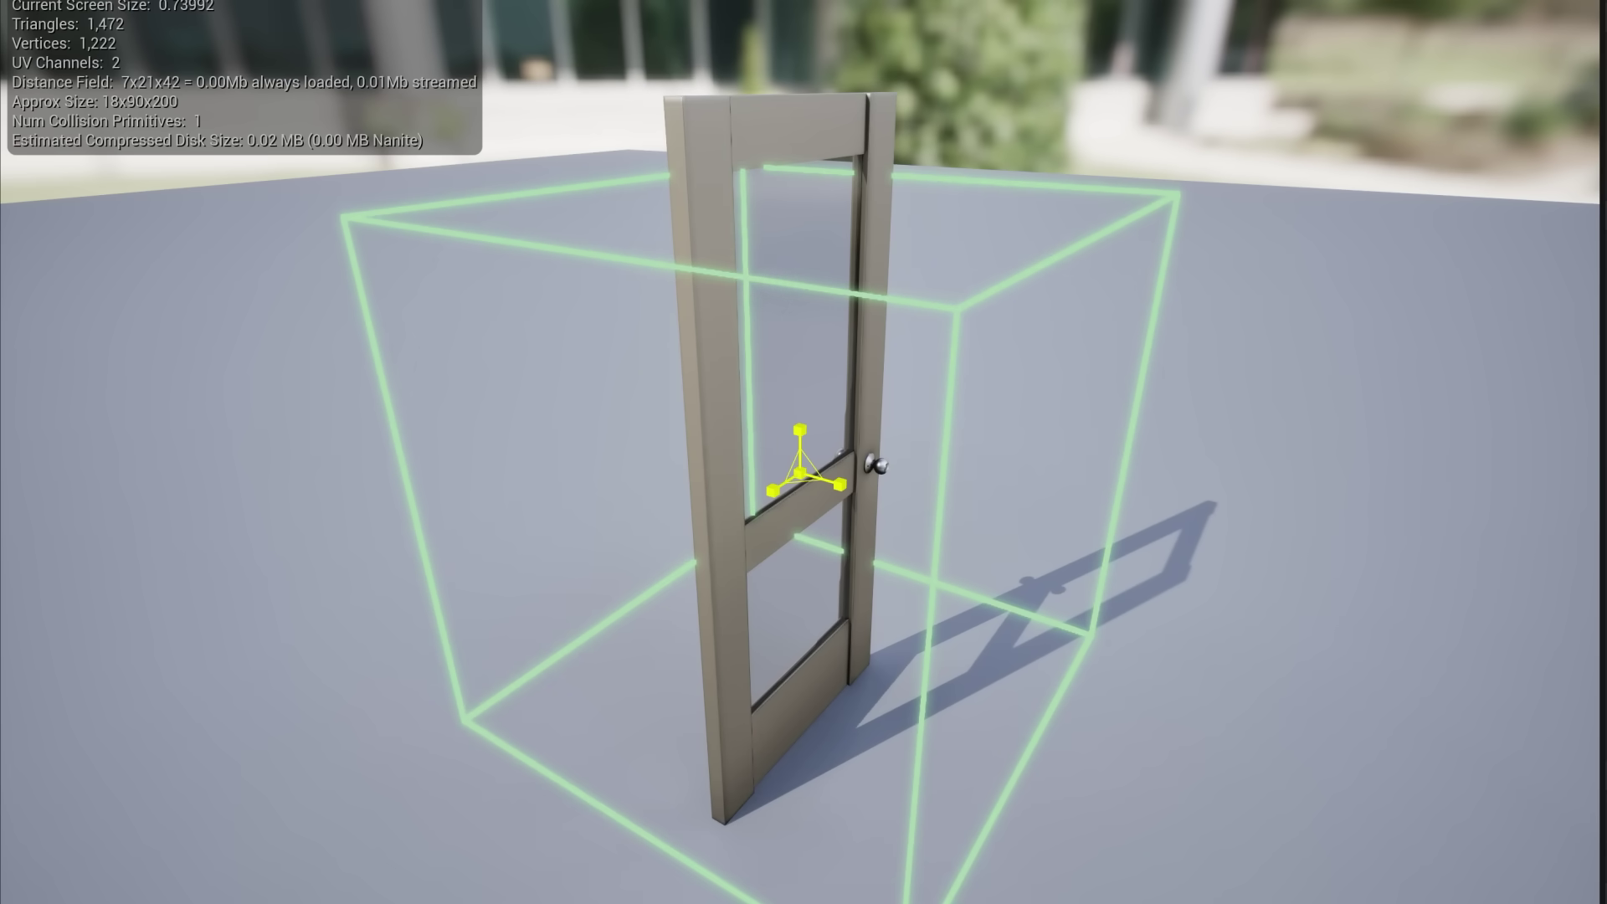
- Scale the door mesh's collision box and the yellow chair in the level uniformly along all axes
drag(804, 452, 670, 469)
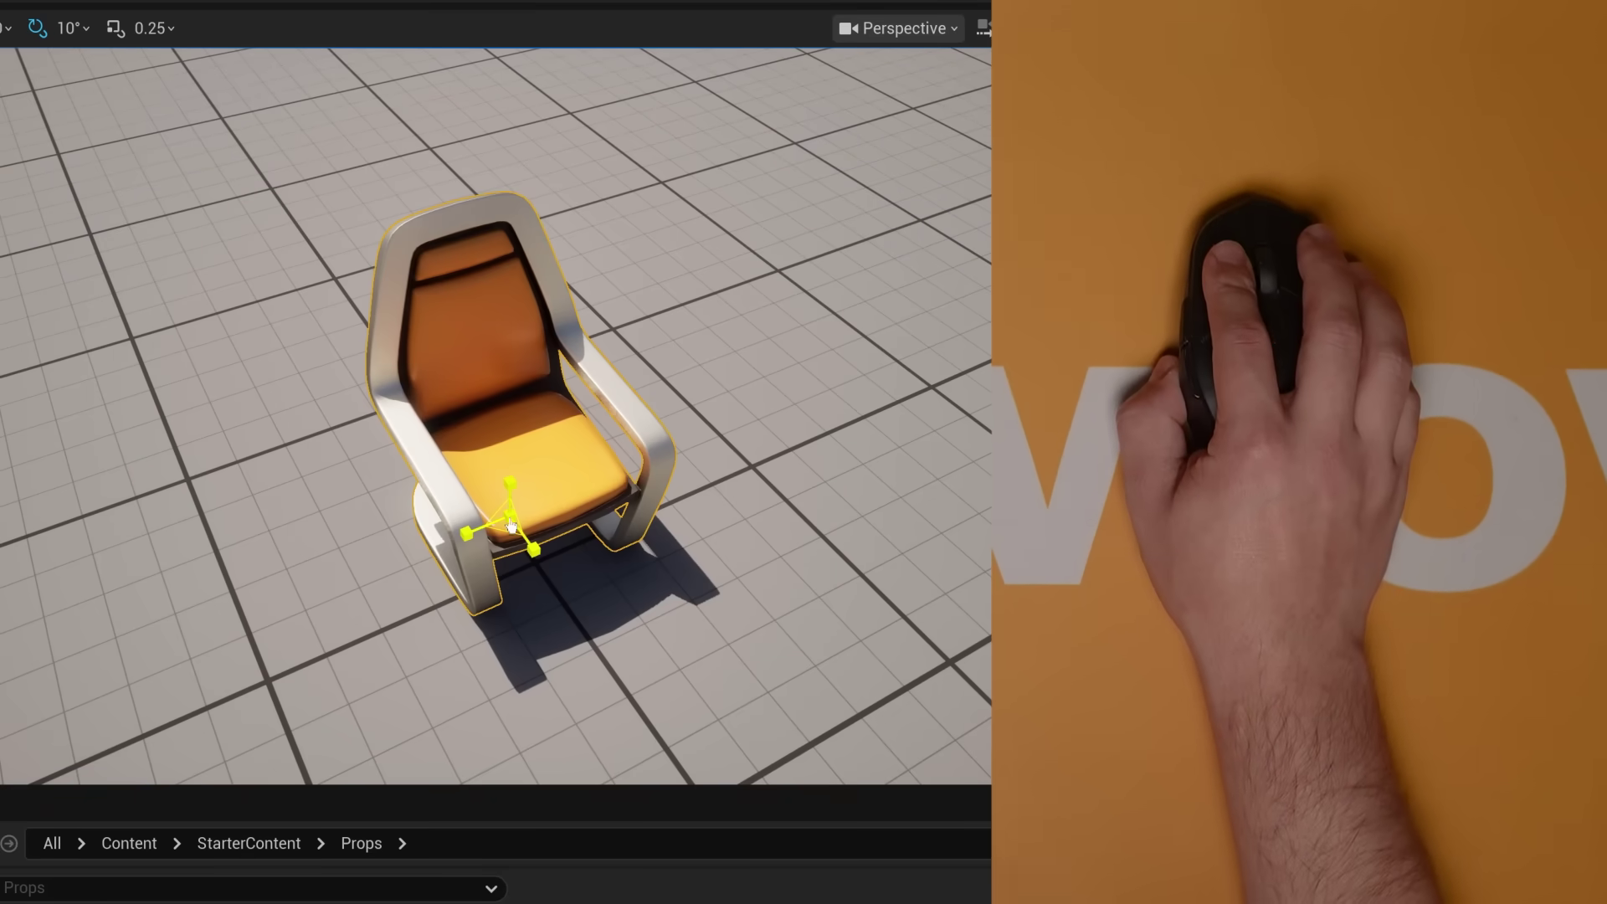
alt+right_drag(514, 536, 612, 419)
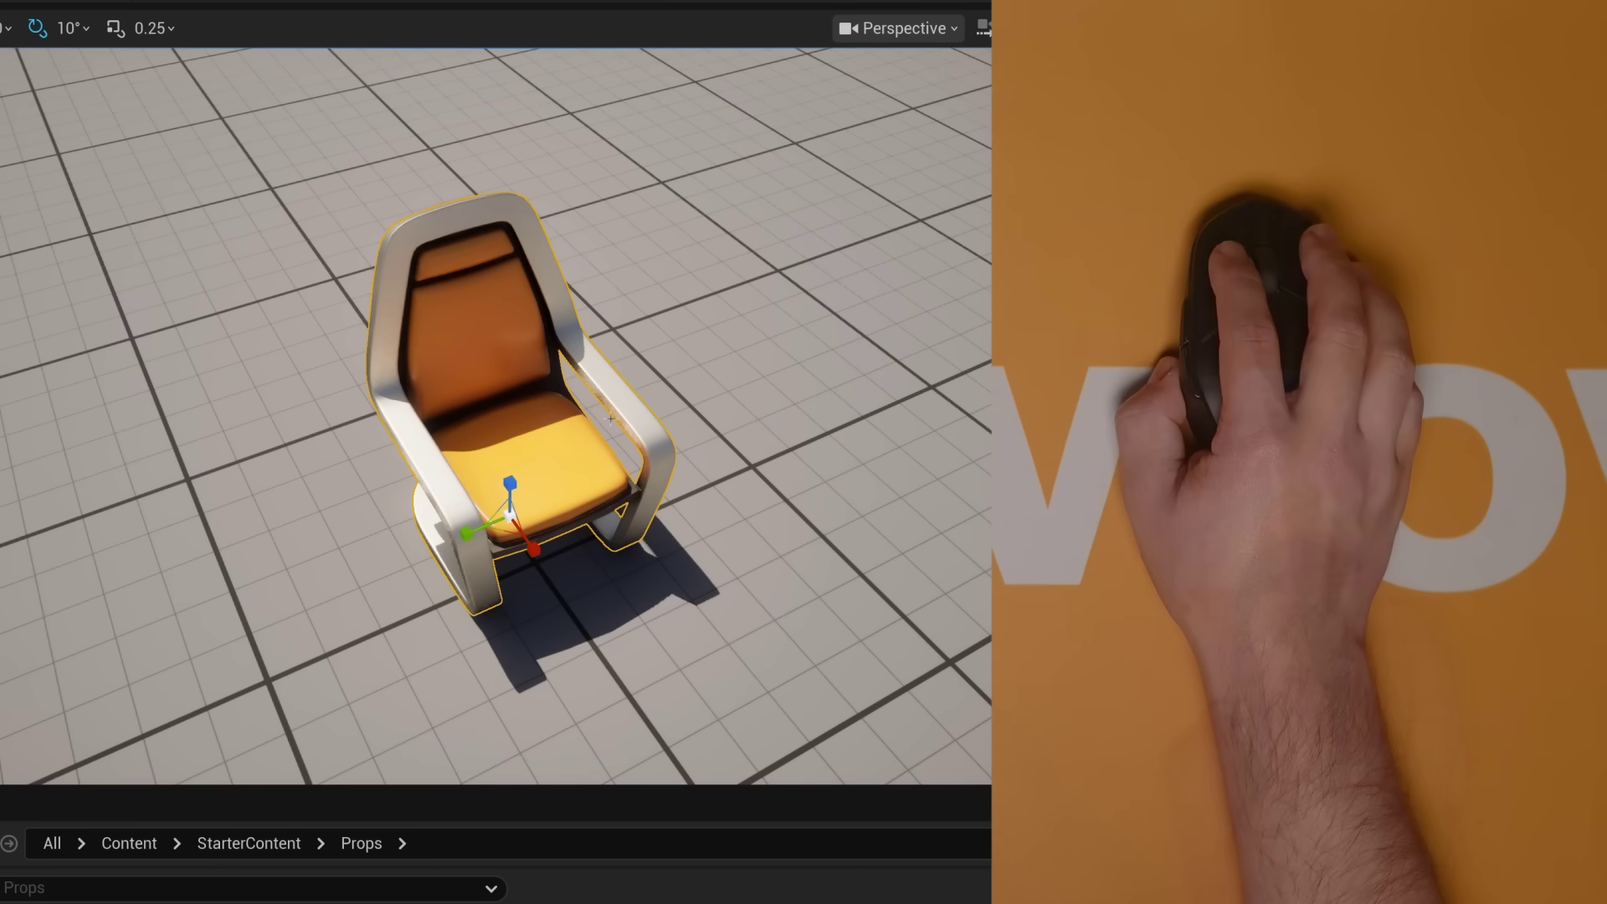
alt+drag(612, 426, 456, 408)
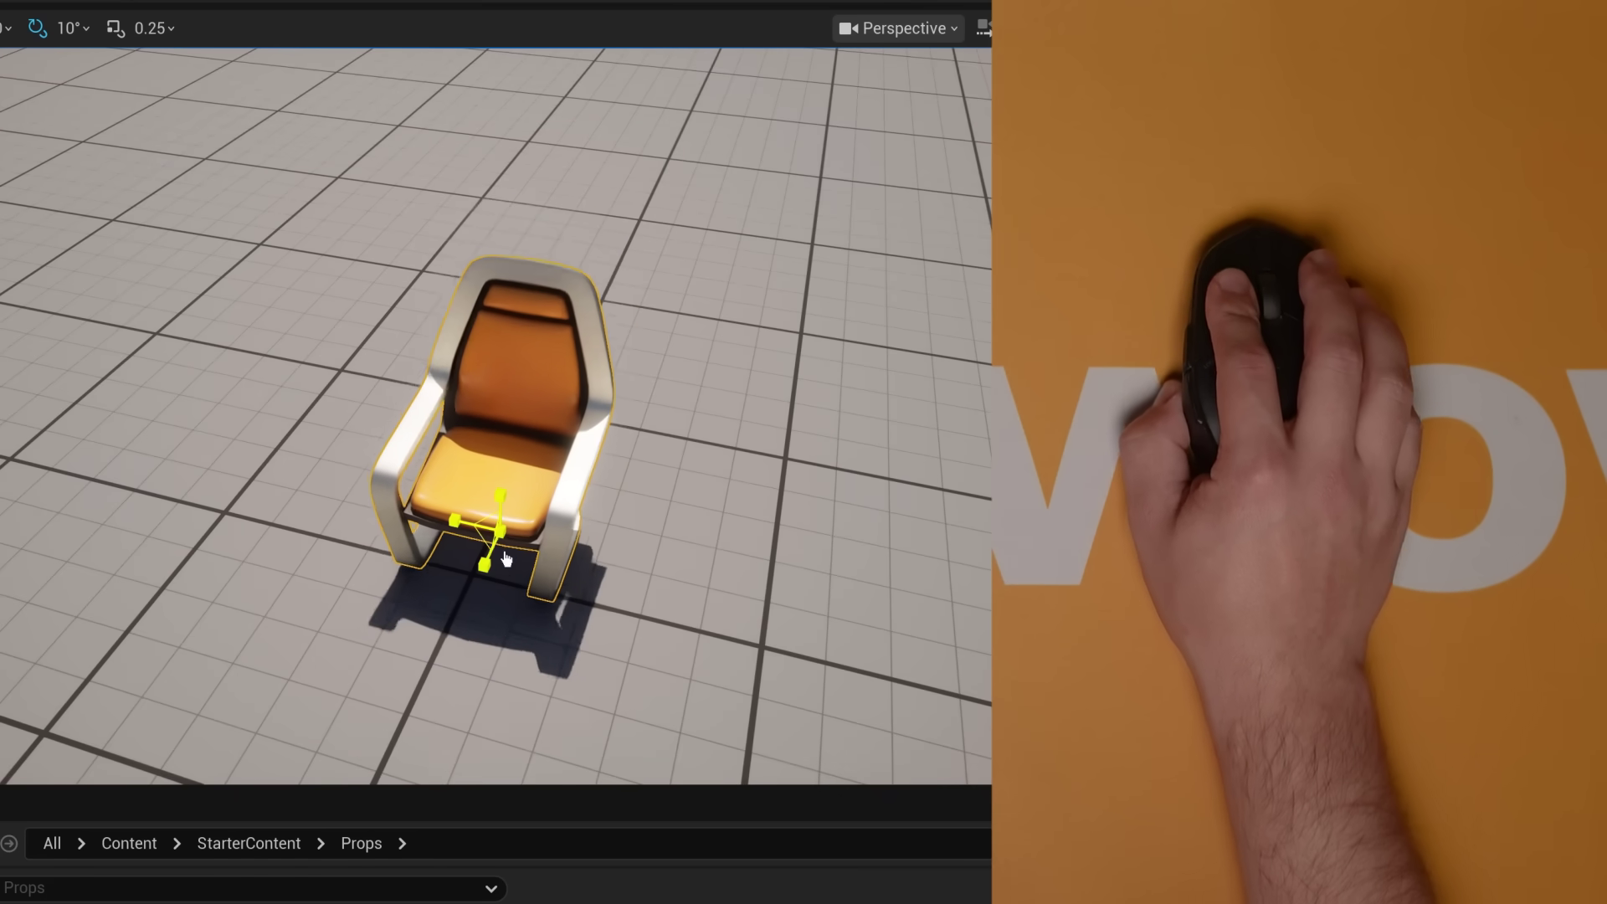
drag(506, 559, 502, 710)
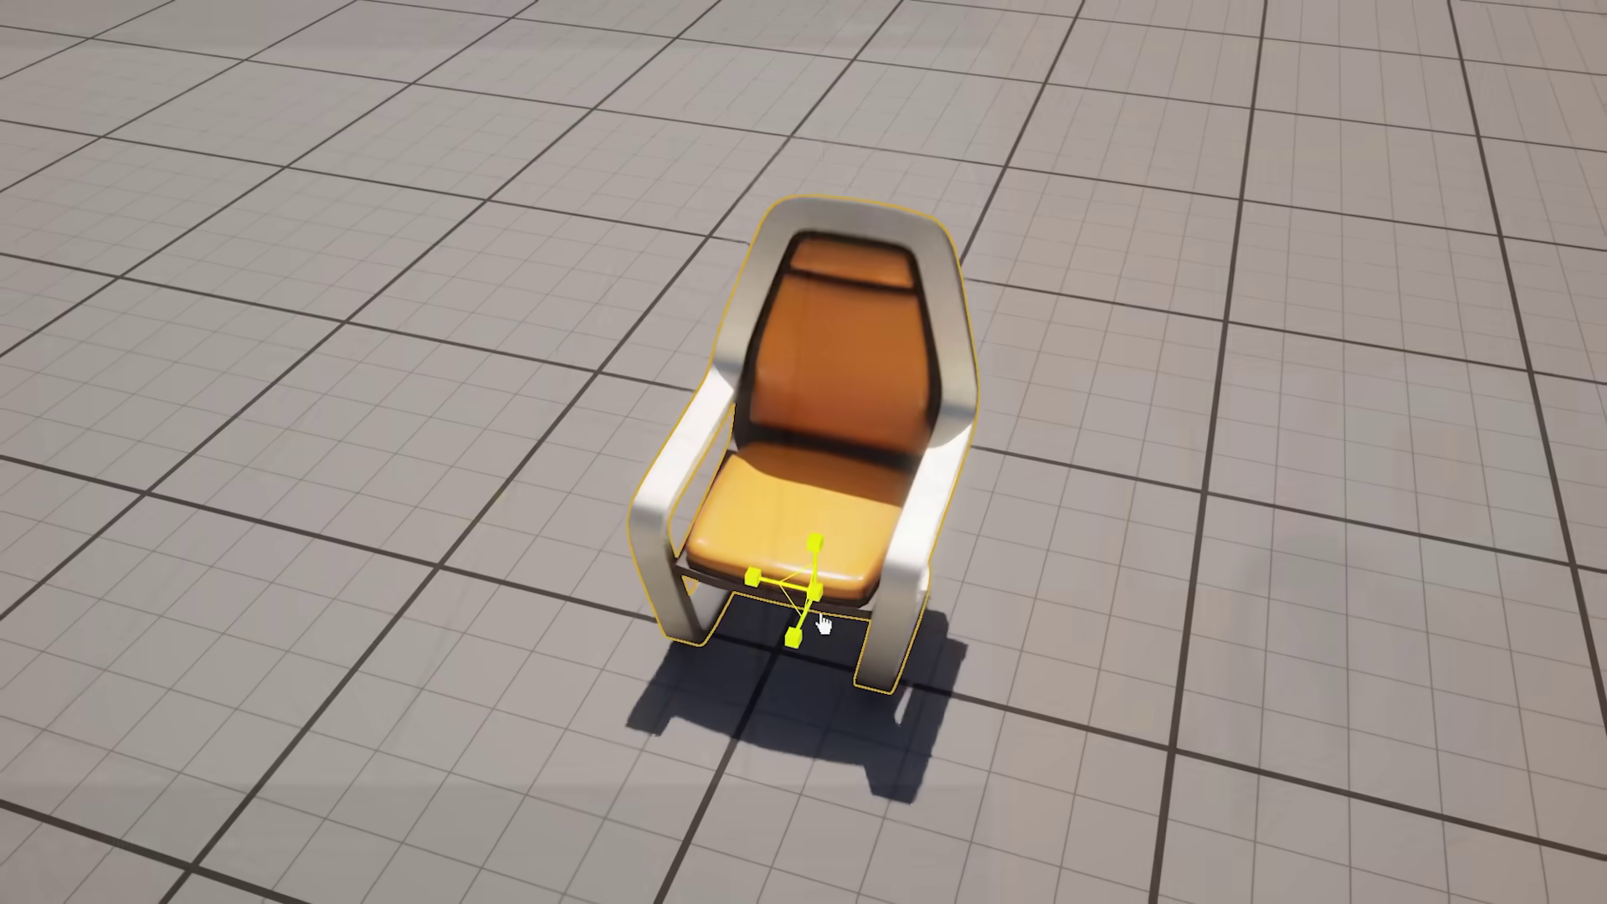
drag(825, 628, 817, 796)
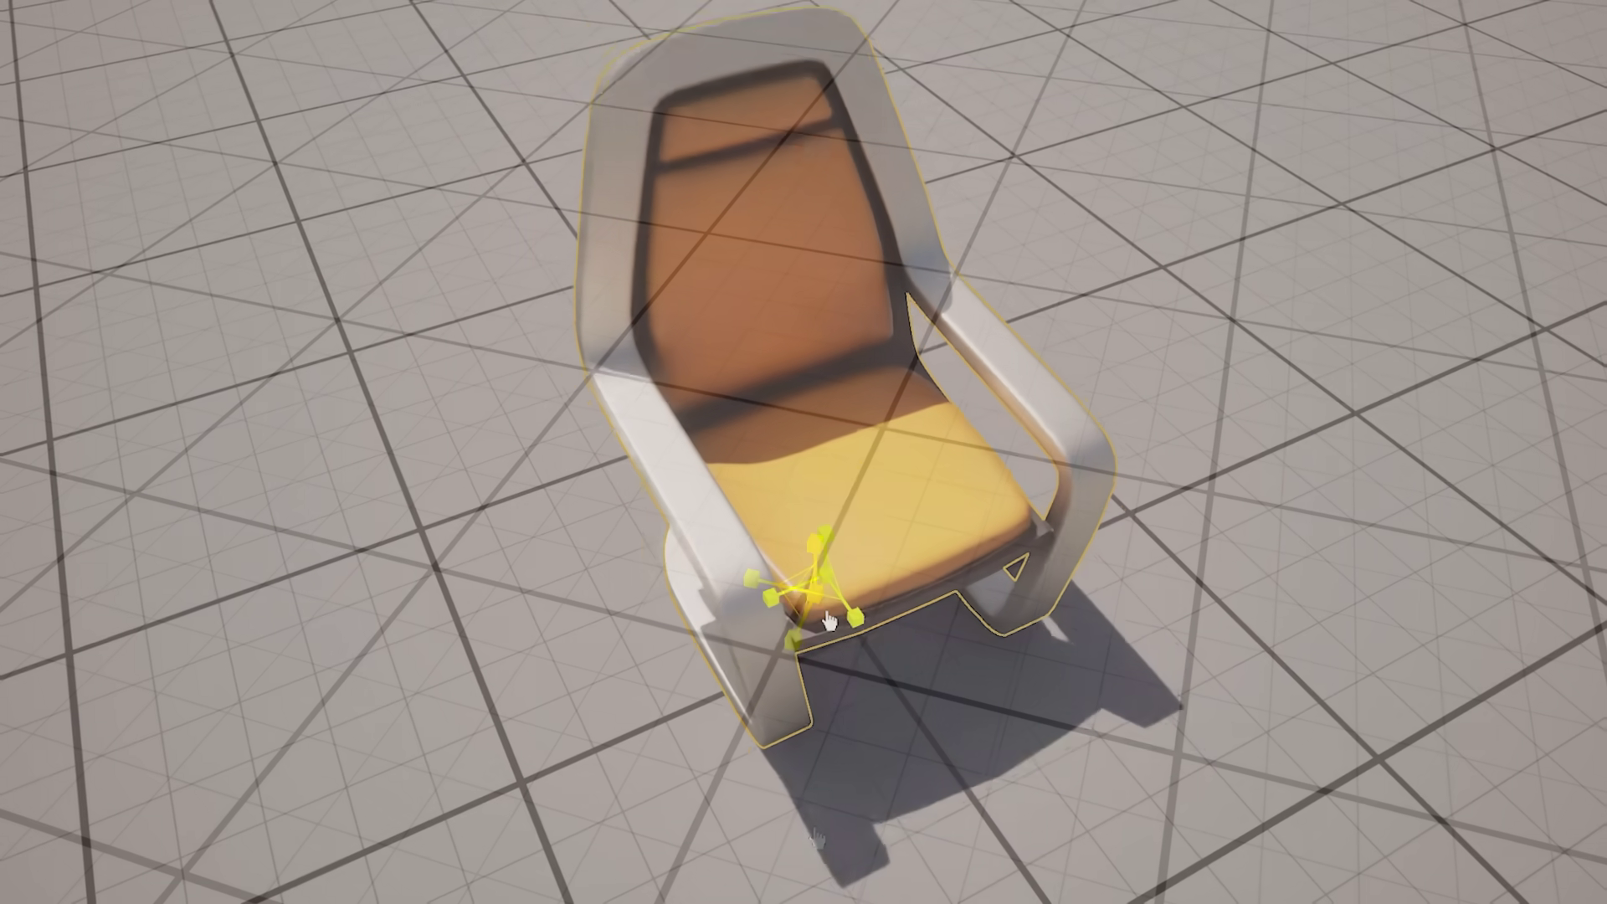
drag(831, 617, 831, 746)
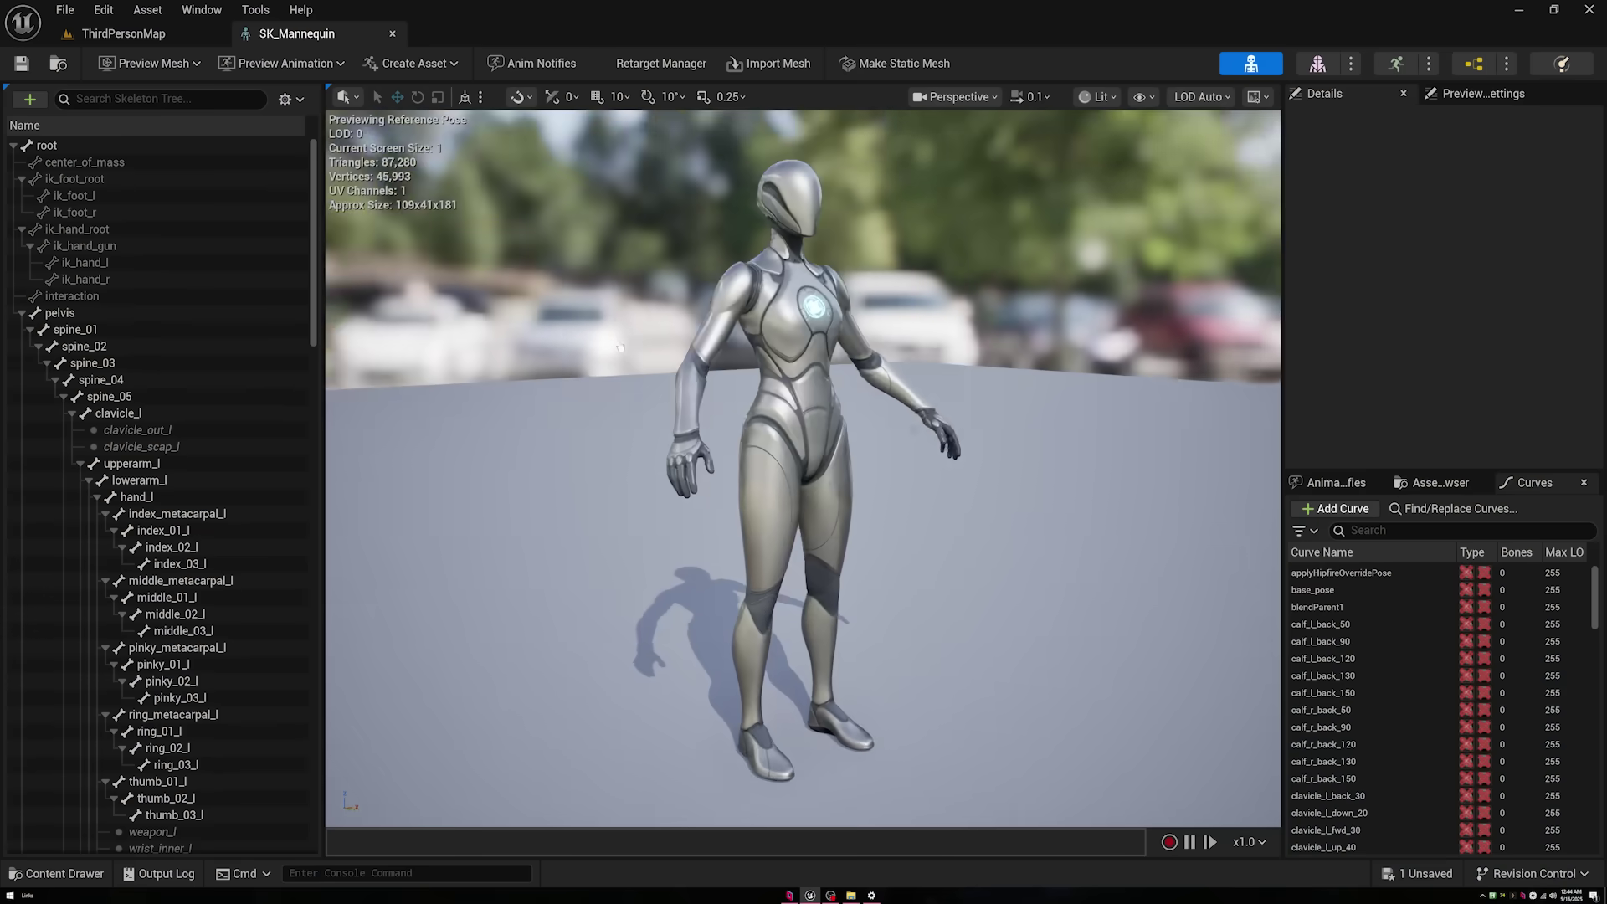
- Switch the SK_Mannequin preview from perspective to the Front orthographic view and look through its view modes
mouse_move(653, 352)
mouse_down()
mouse_move(636, 352)
mouse_move(653, 353)
mouse_up()
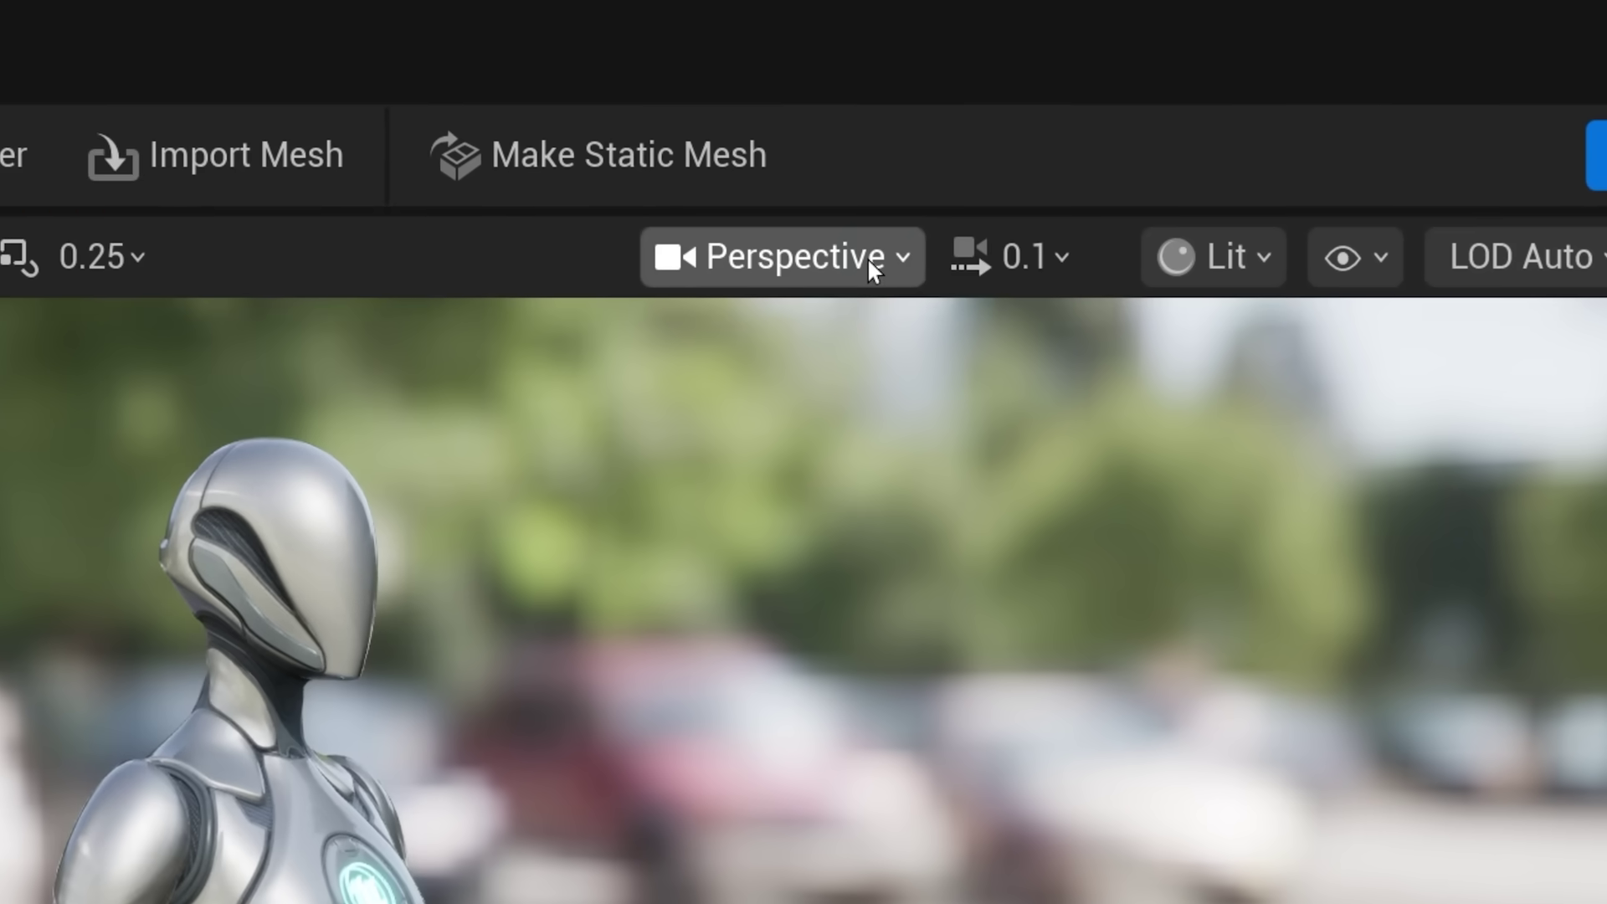
click(867, 257)
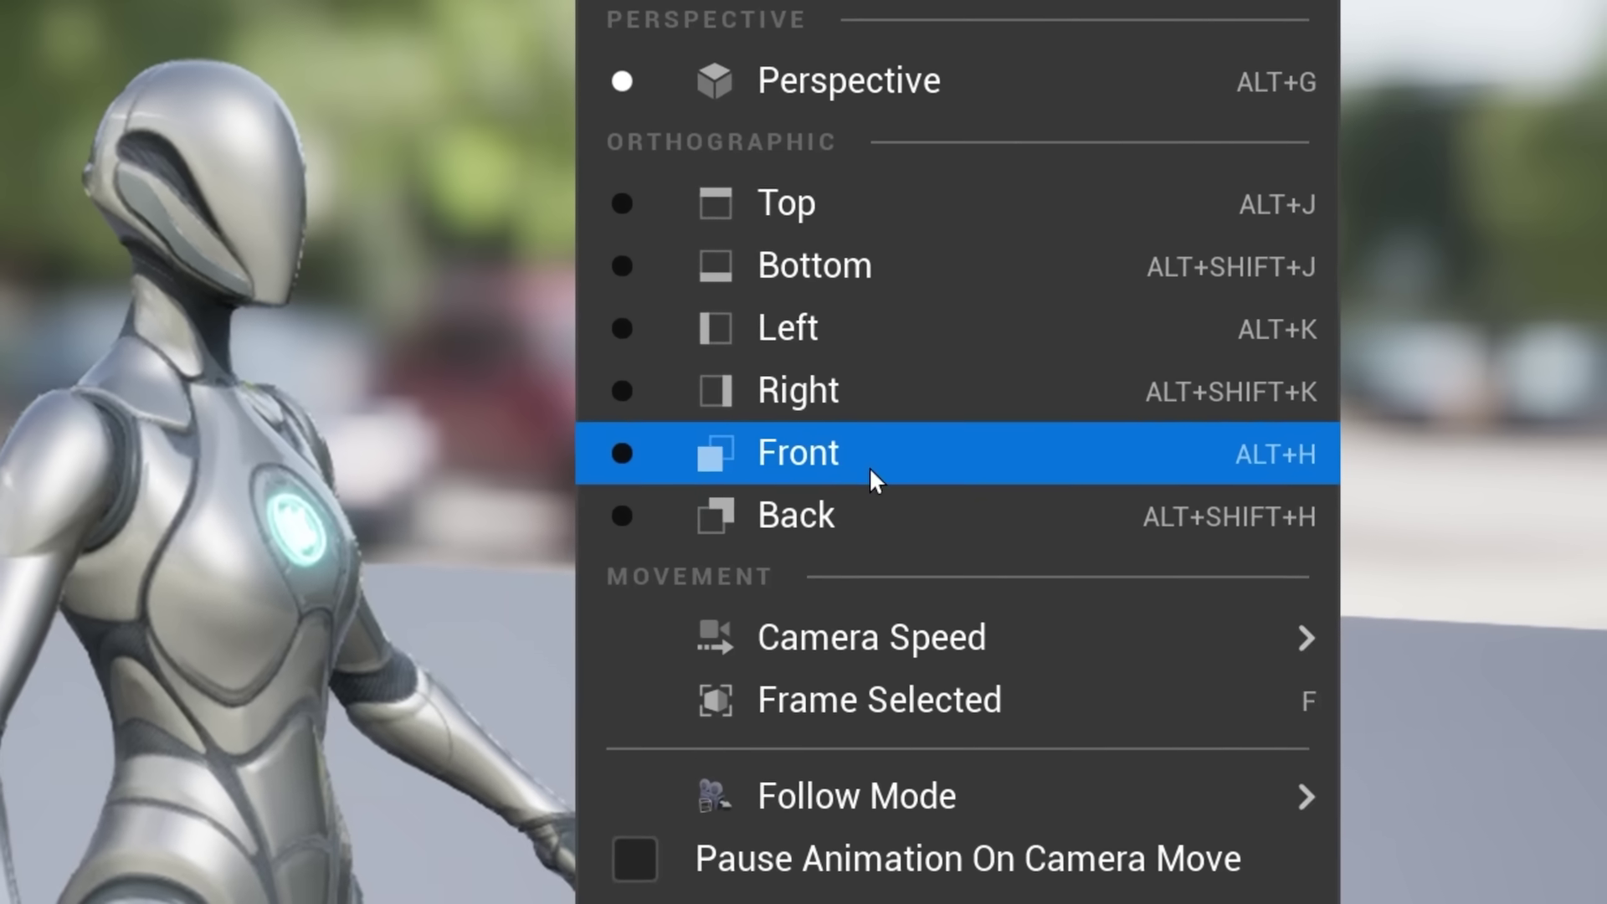
click(900, 666)
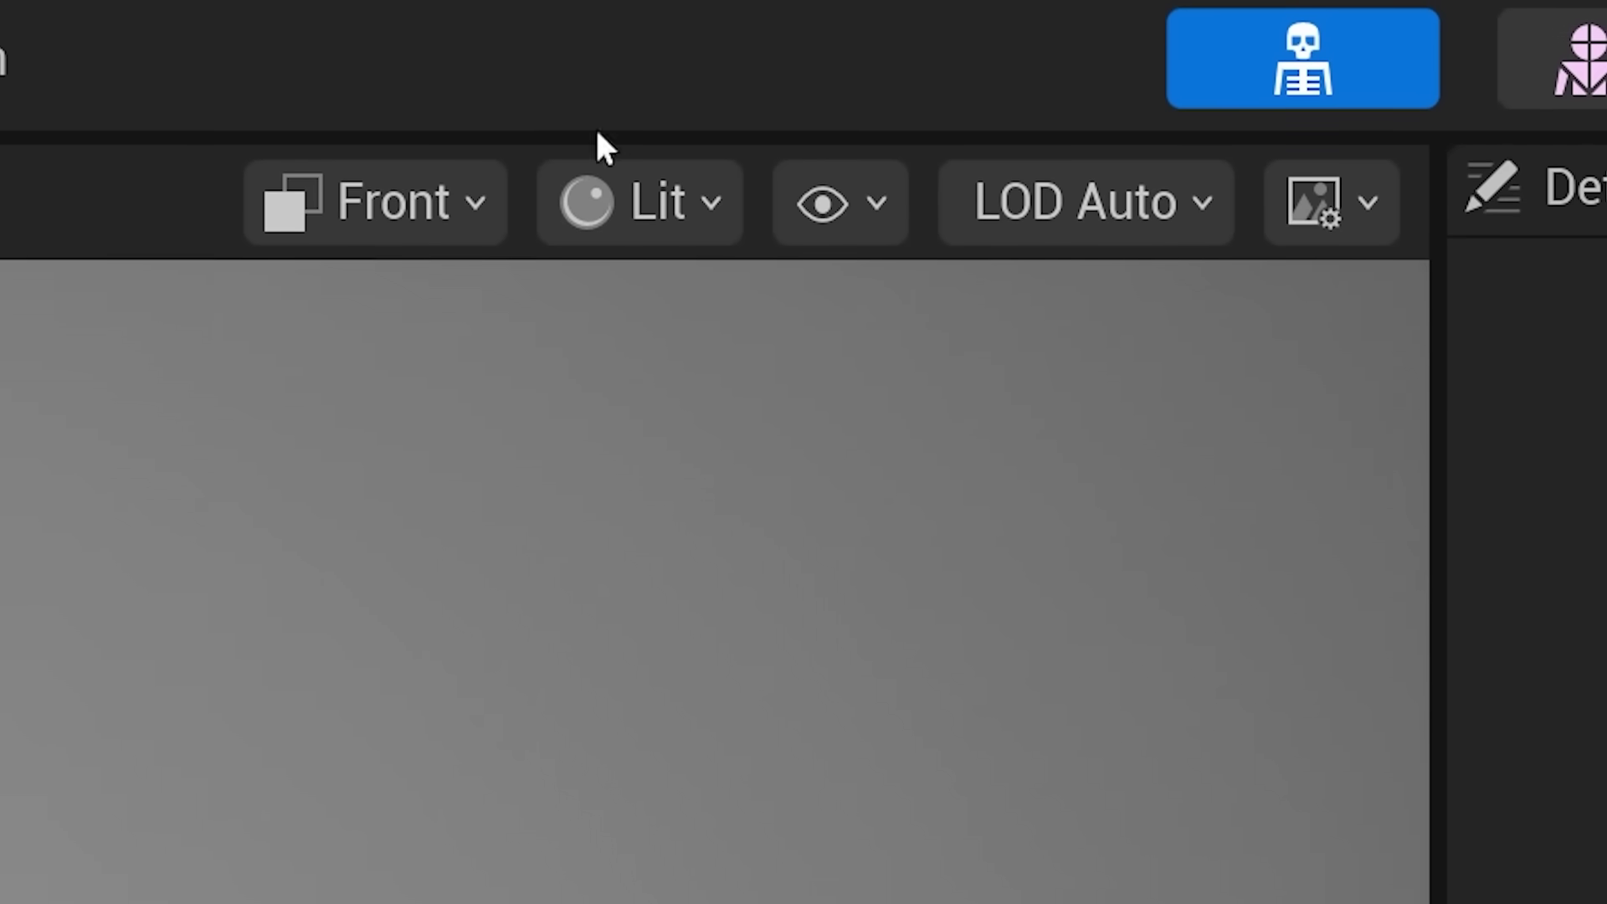
click(688, 205)
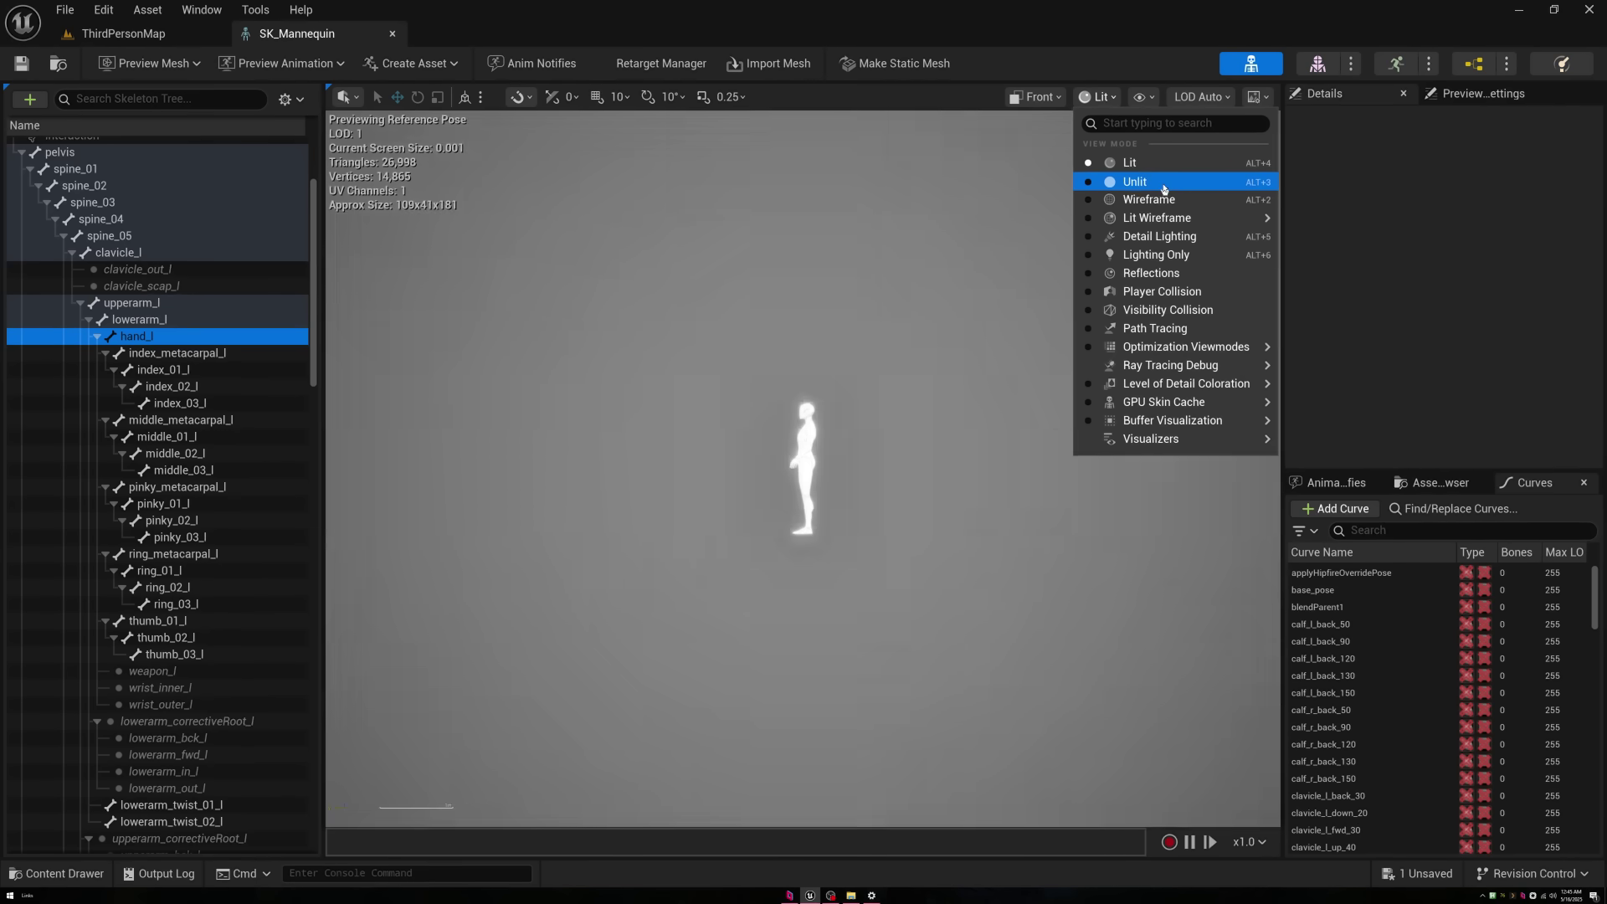
click(923, 524)
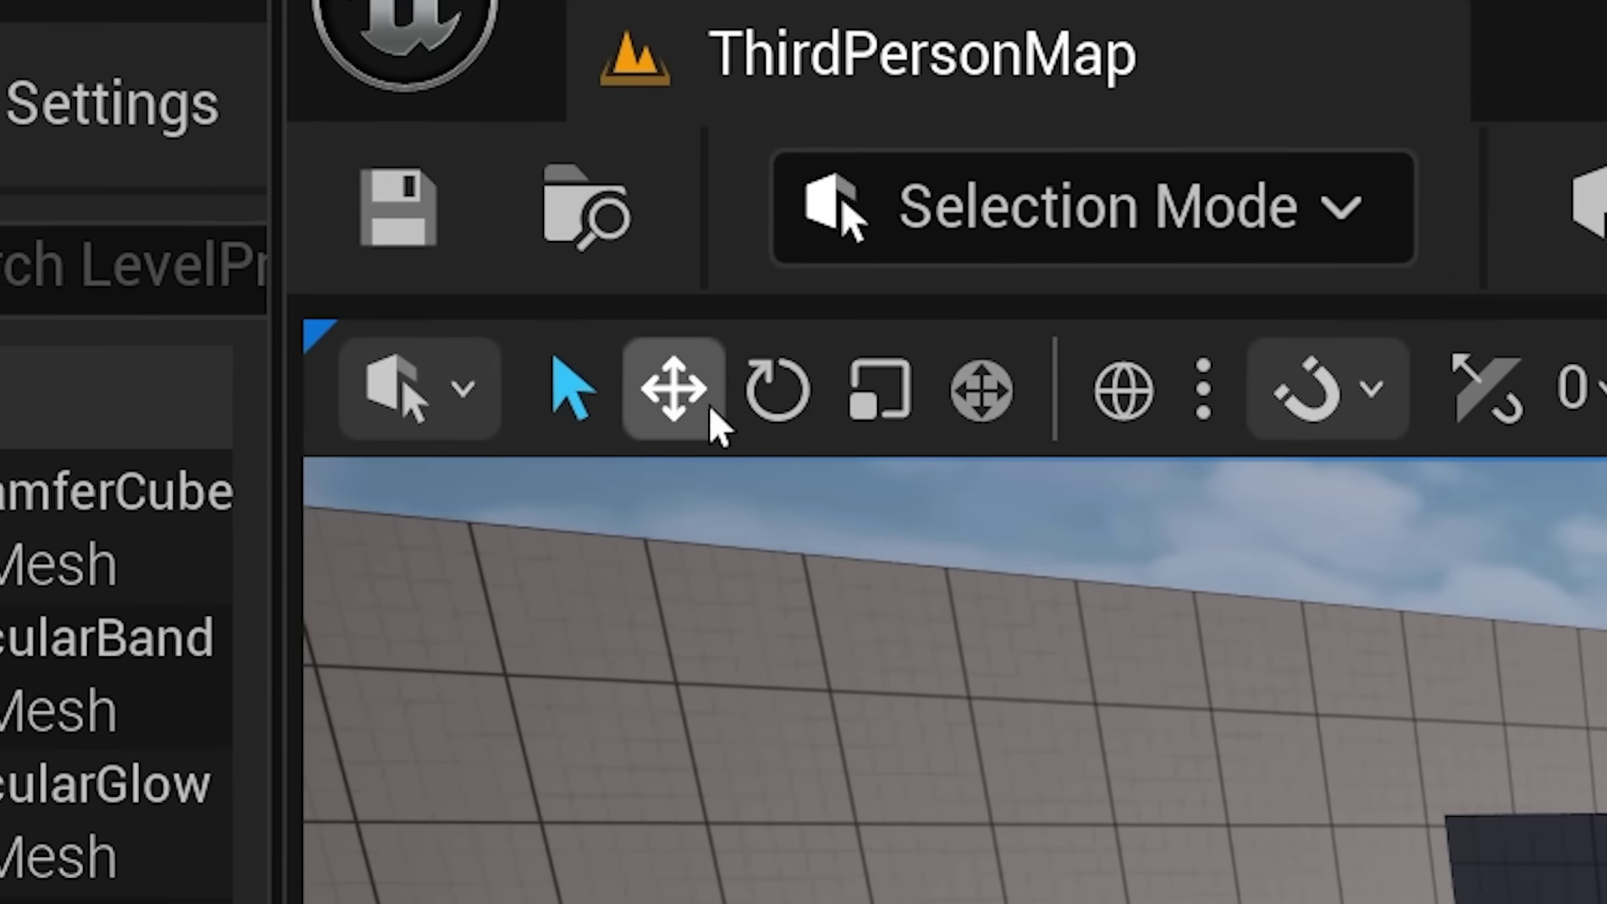
- Shift the green box volume across the floor in the horizontal plane and activate the Move tool in the static mesh editor
click(1028, 423)
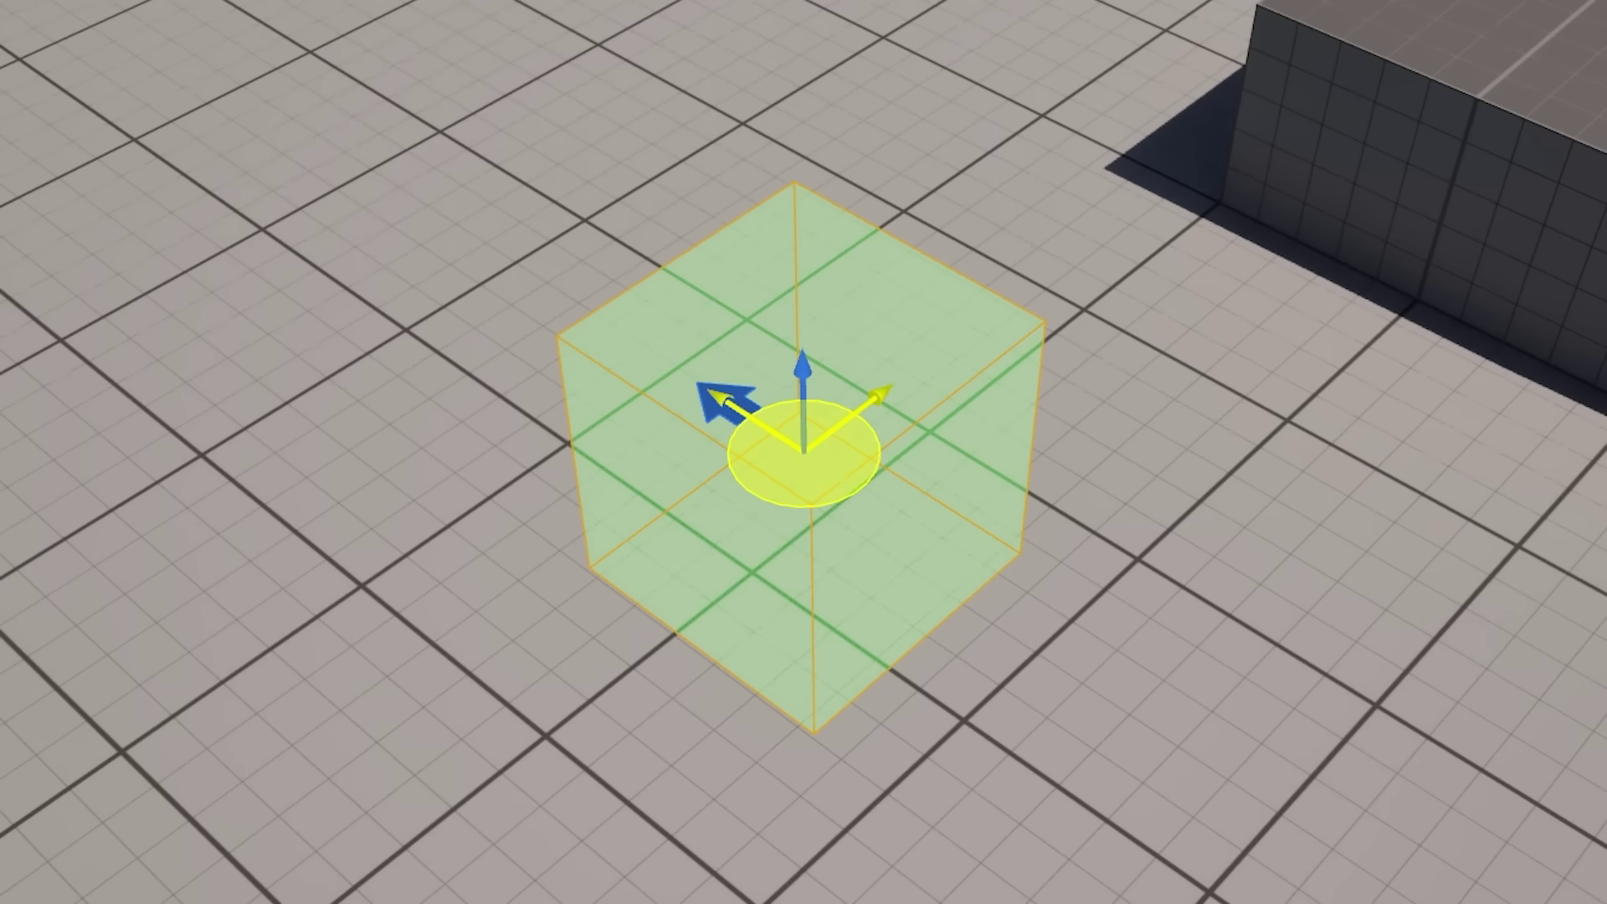
drag(820, 473, 943, 506)
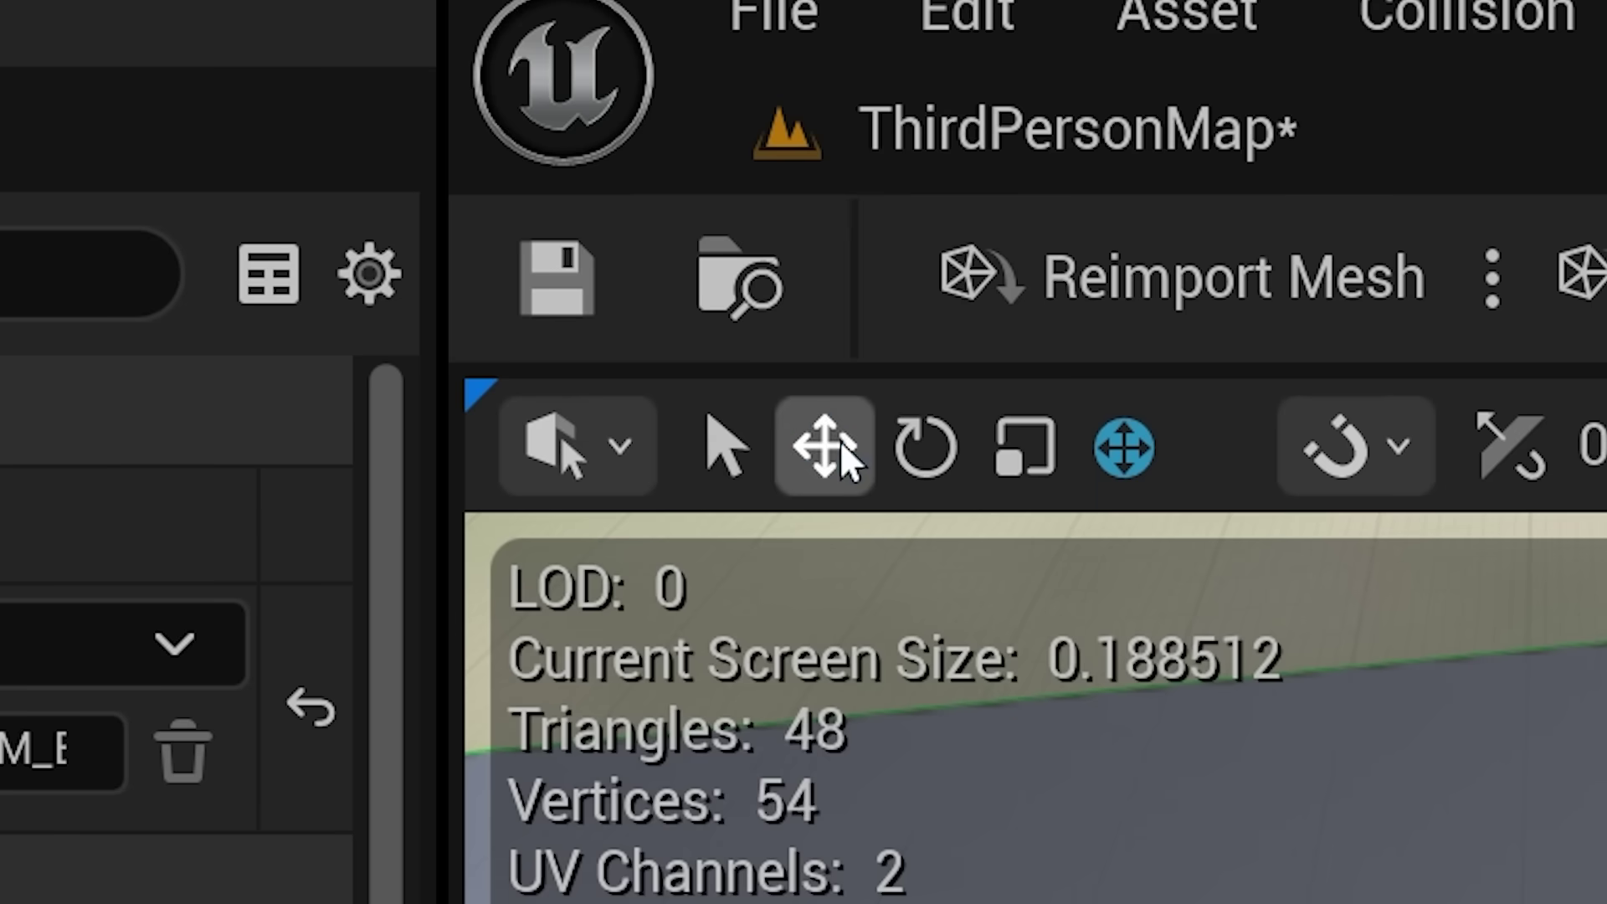
click(828, 448)
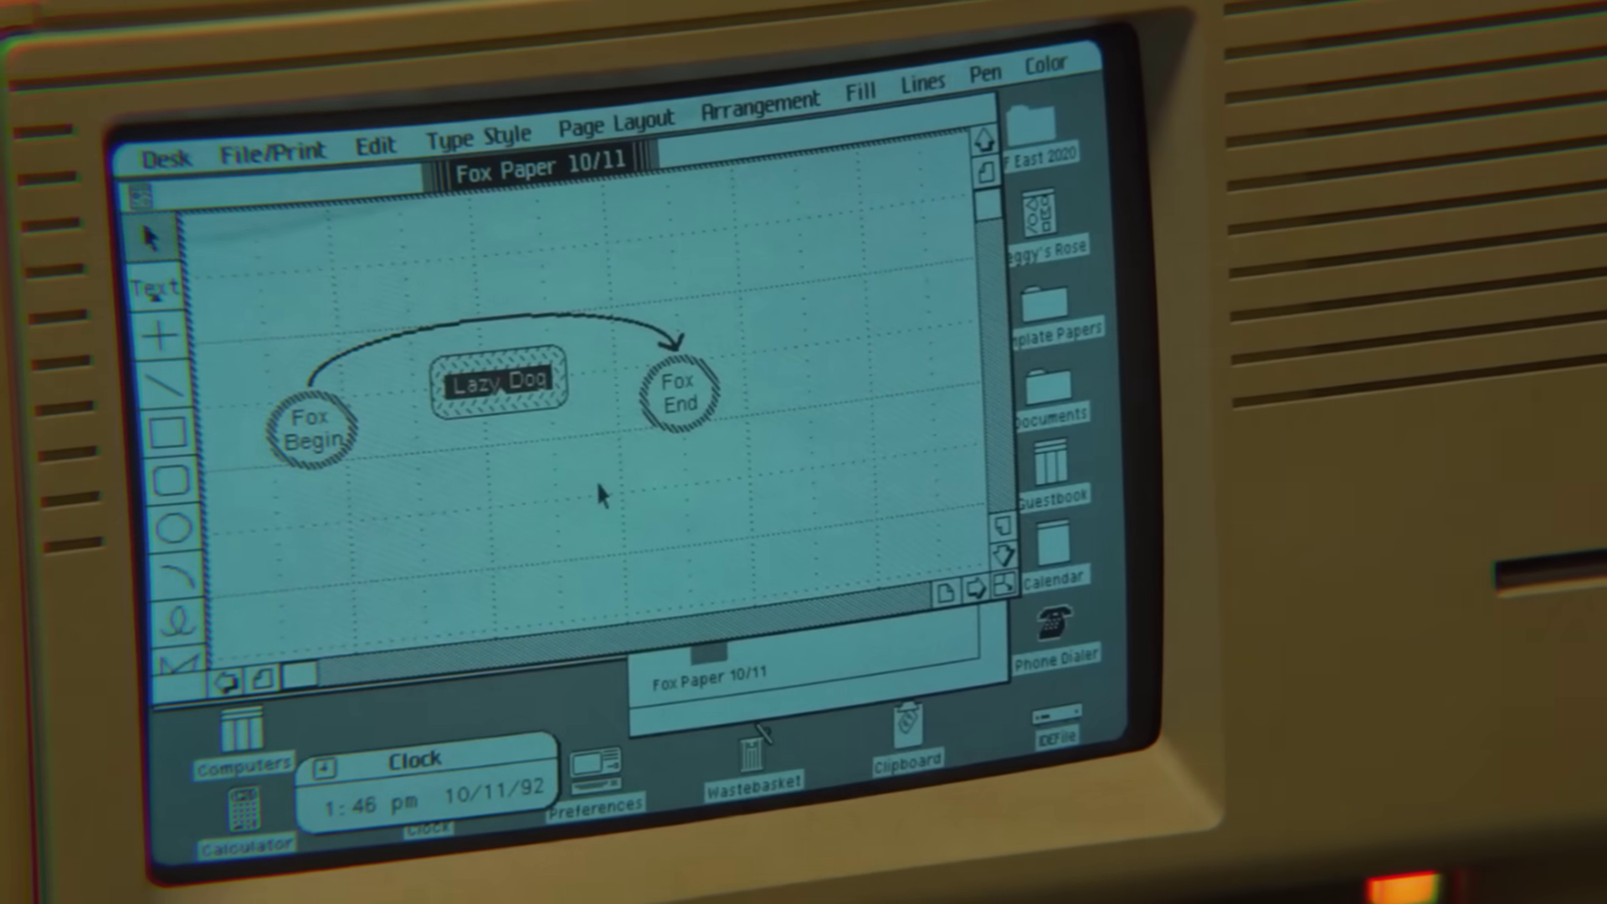
click(598, 486)
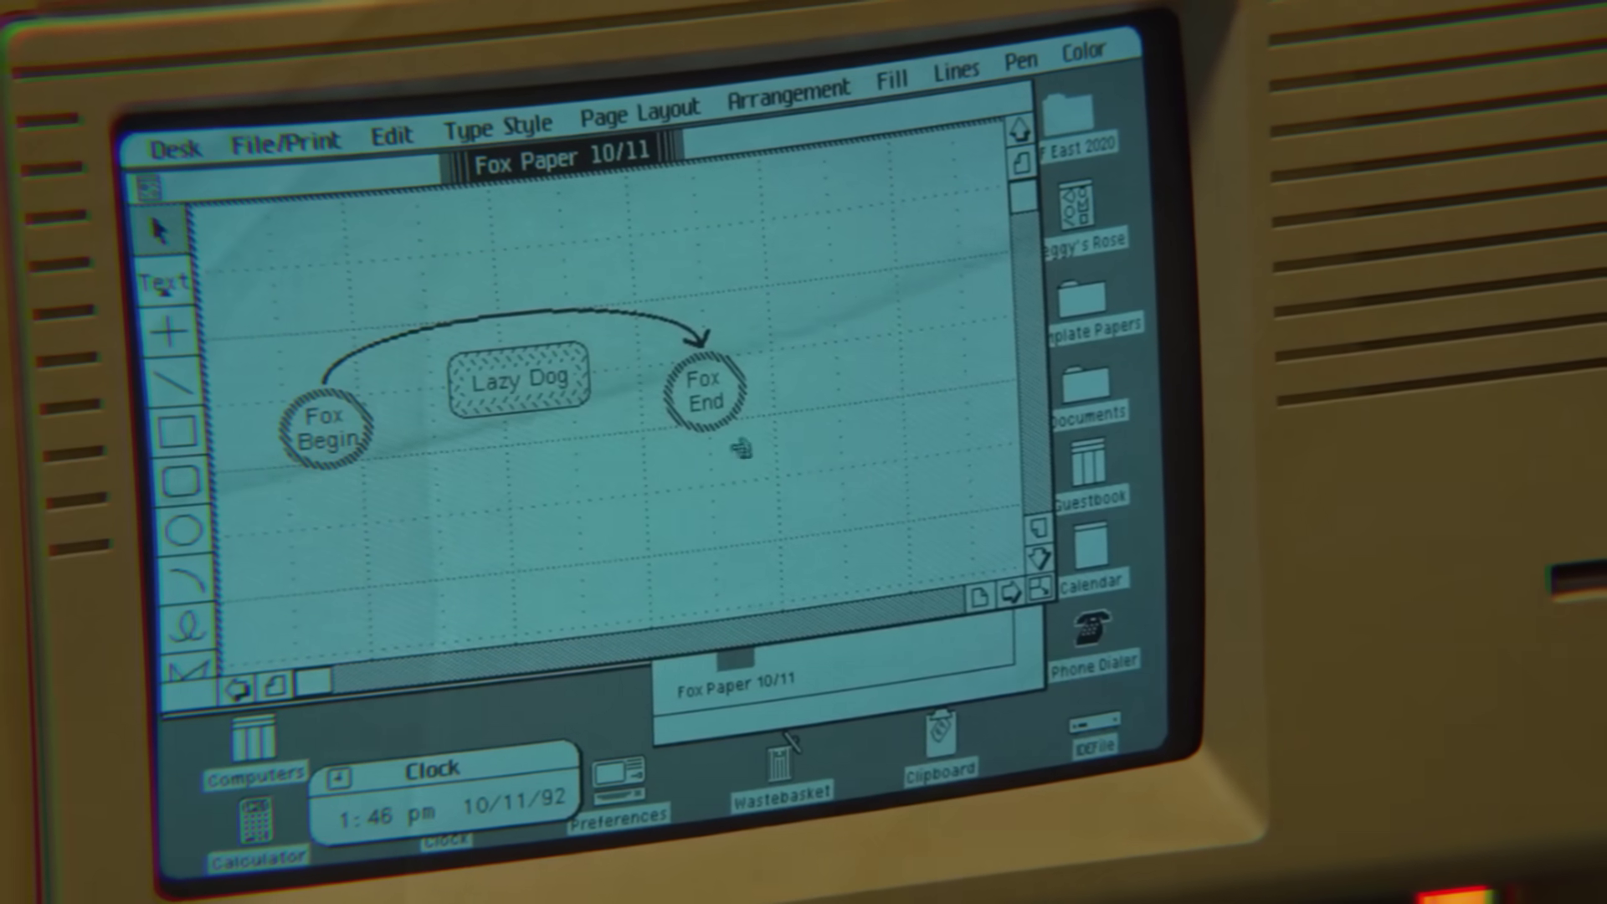
drag(280, 266, 778, 473)
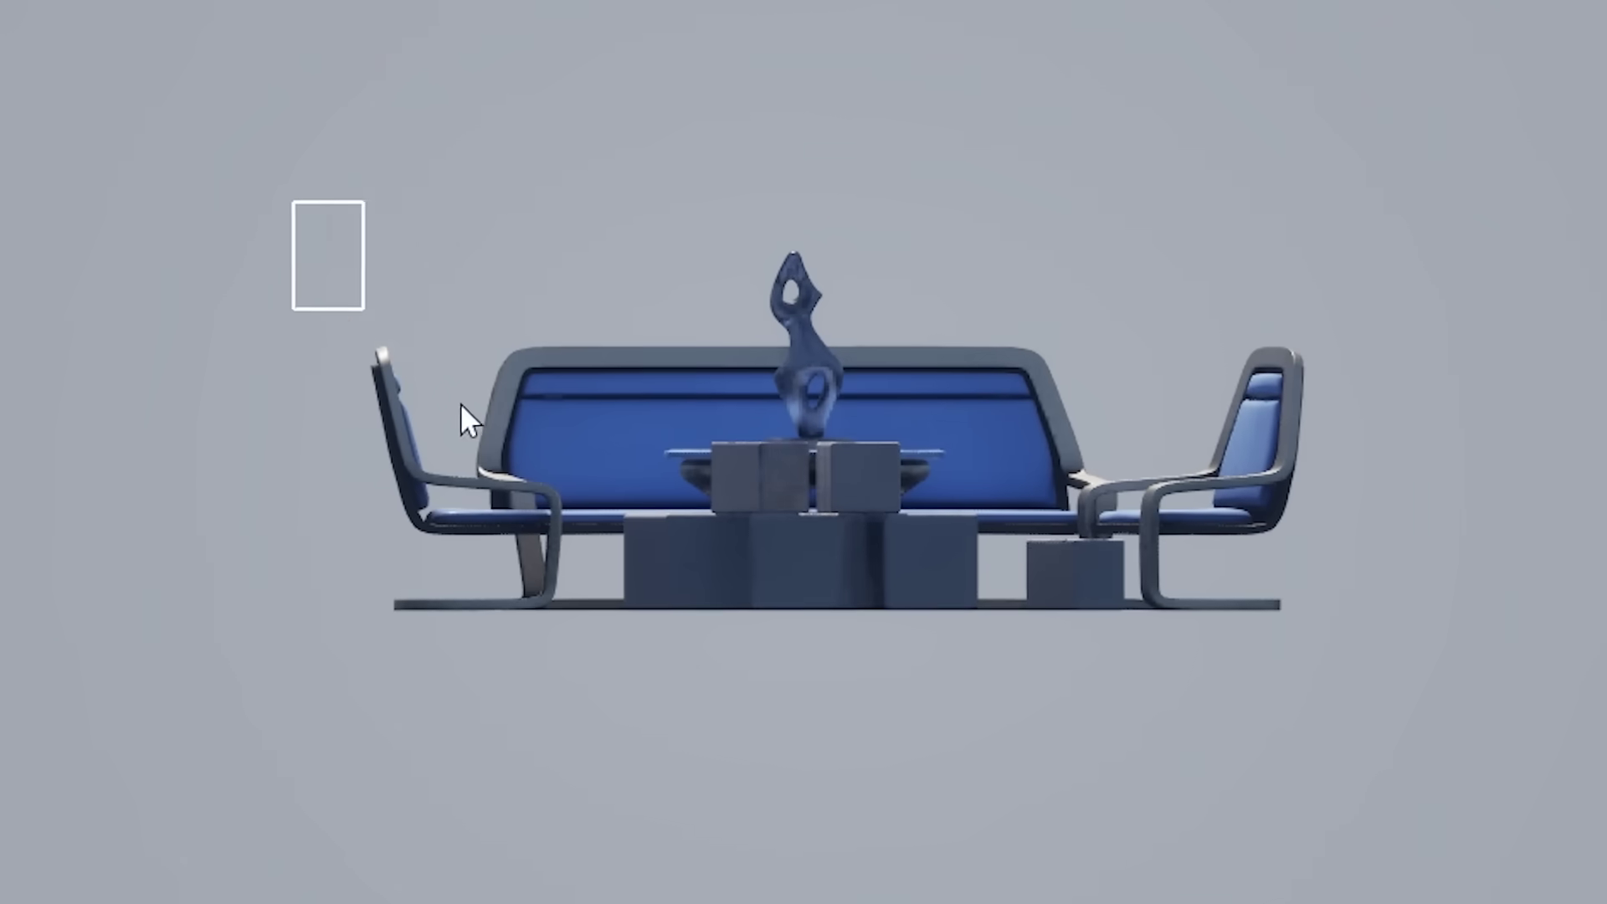
drag(1109, 741, 1111, 745)
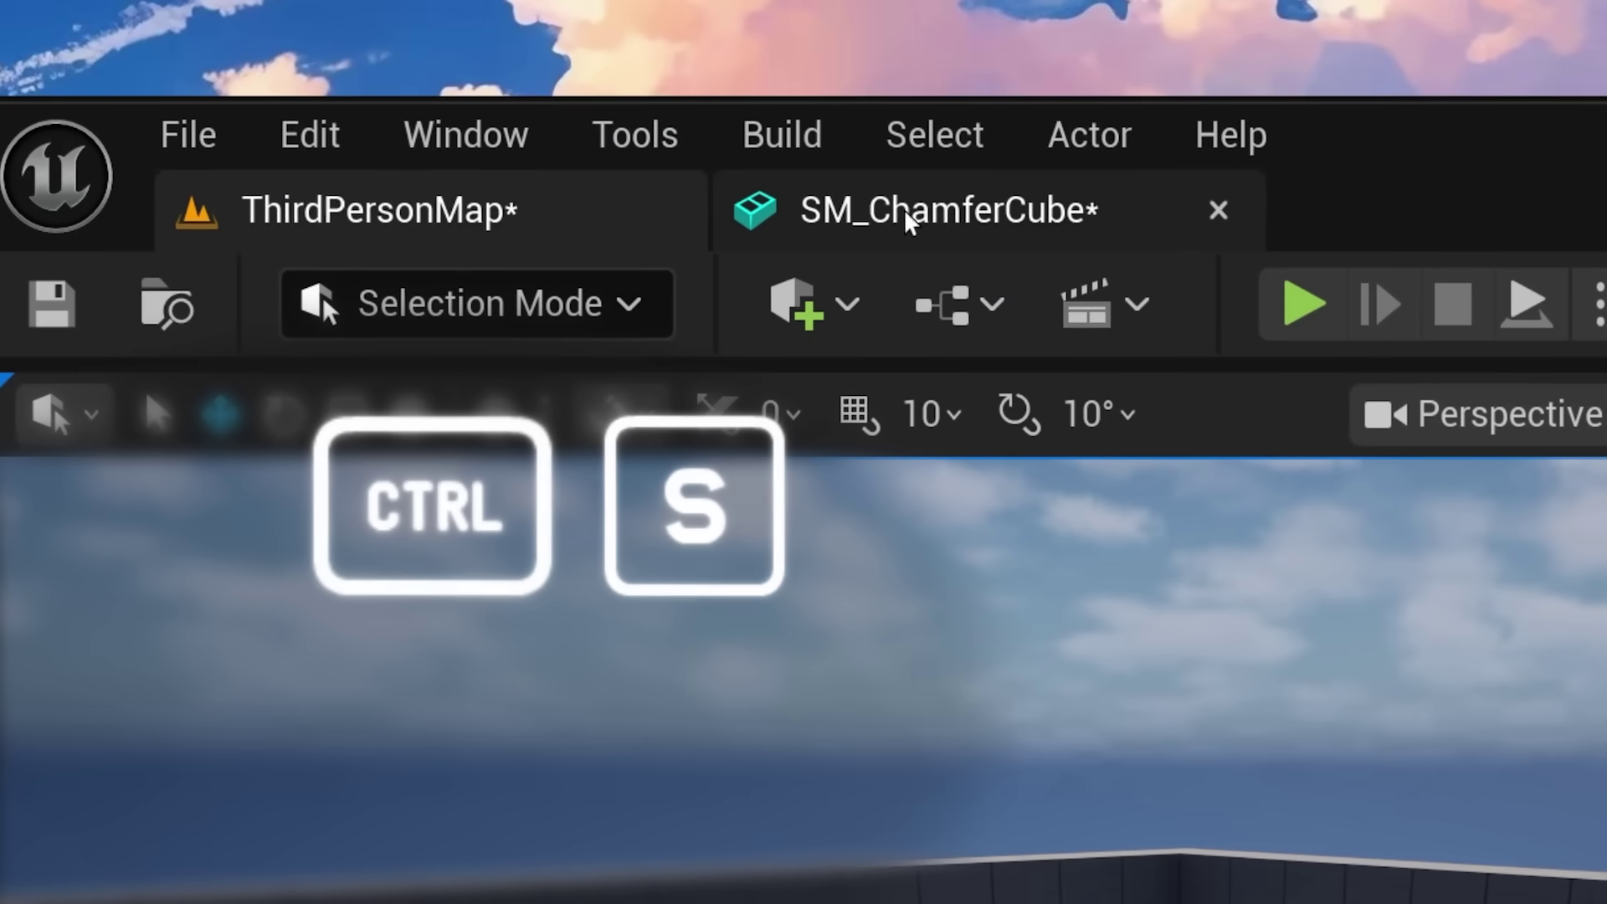
- Bring the SM_ChamferCube asset to the front, give its viewport focus and save the asset
click(954, 214)
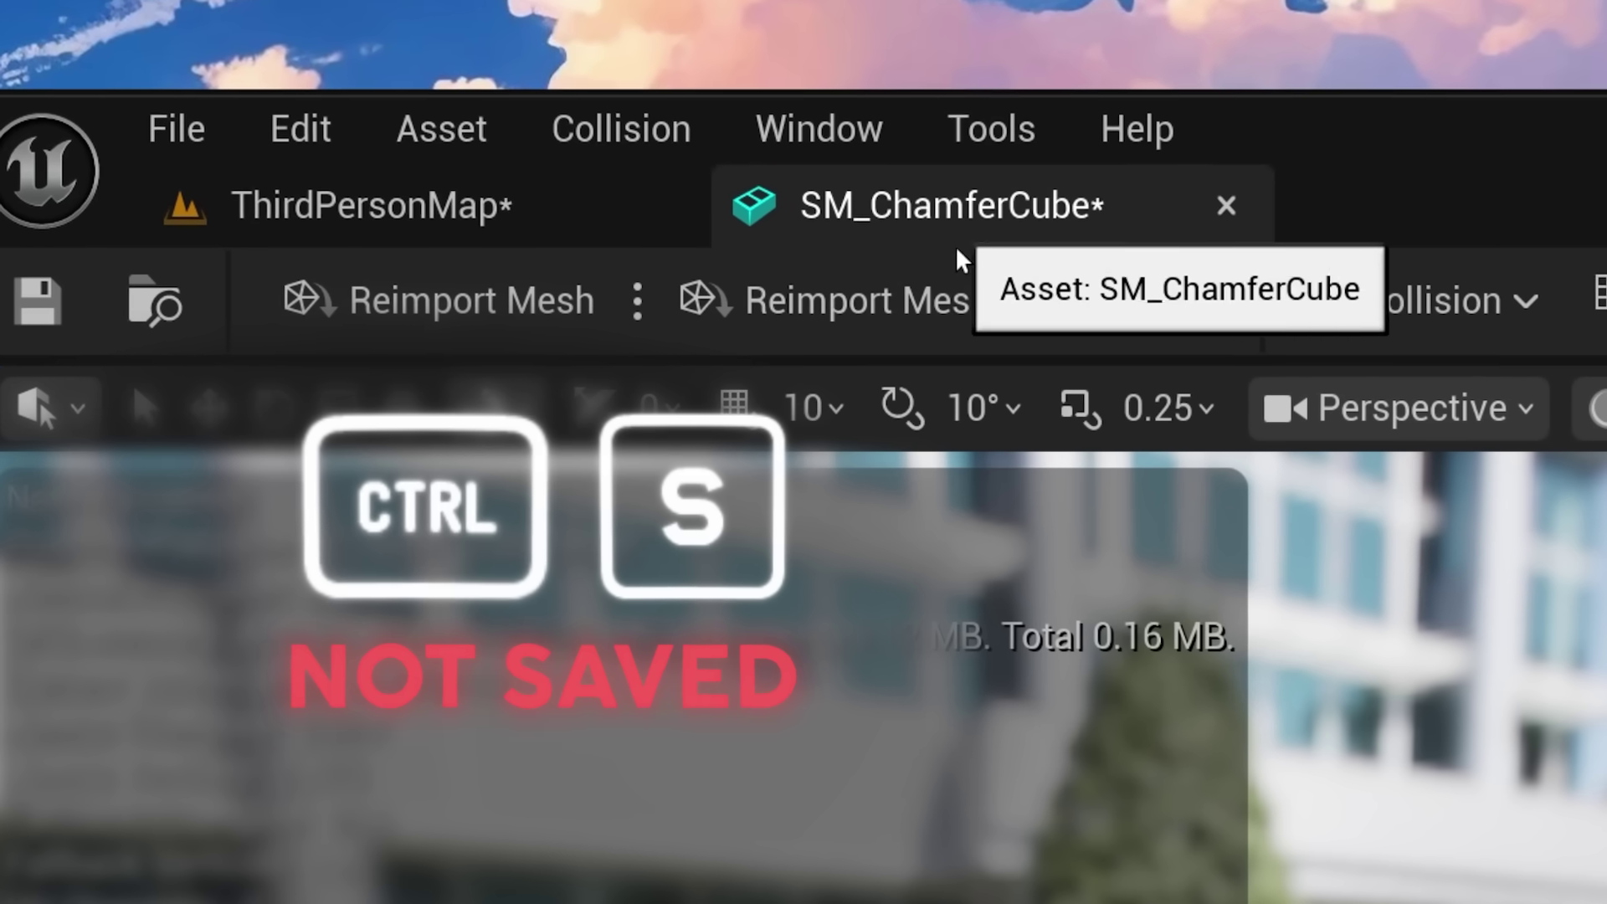
click(1392, 581)
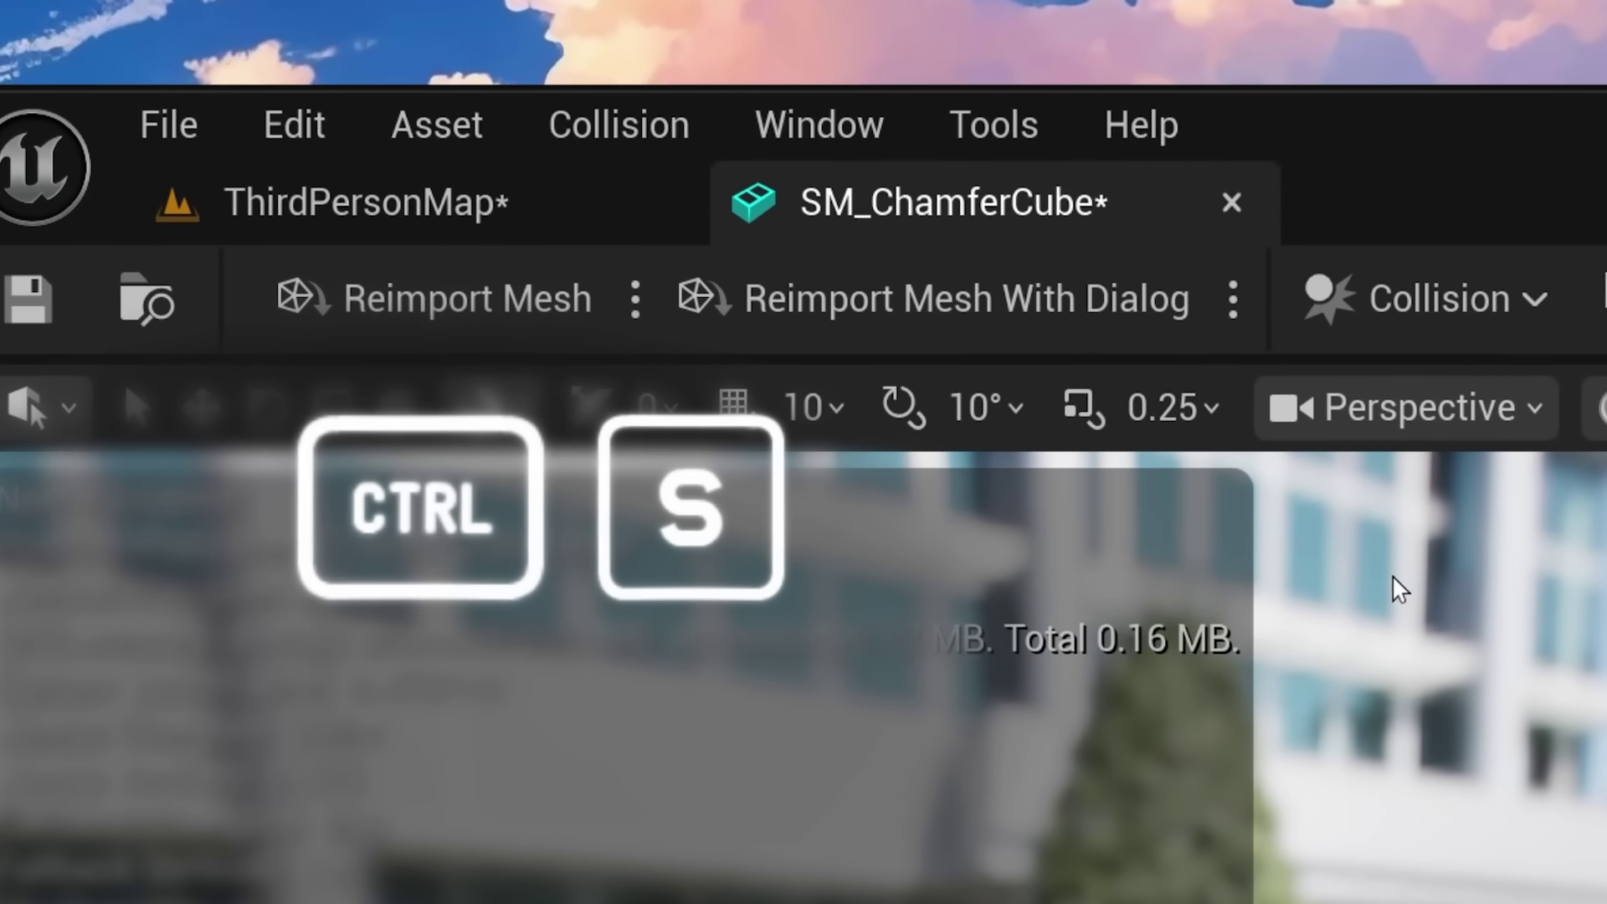
key(ctrl+s)
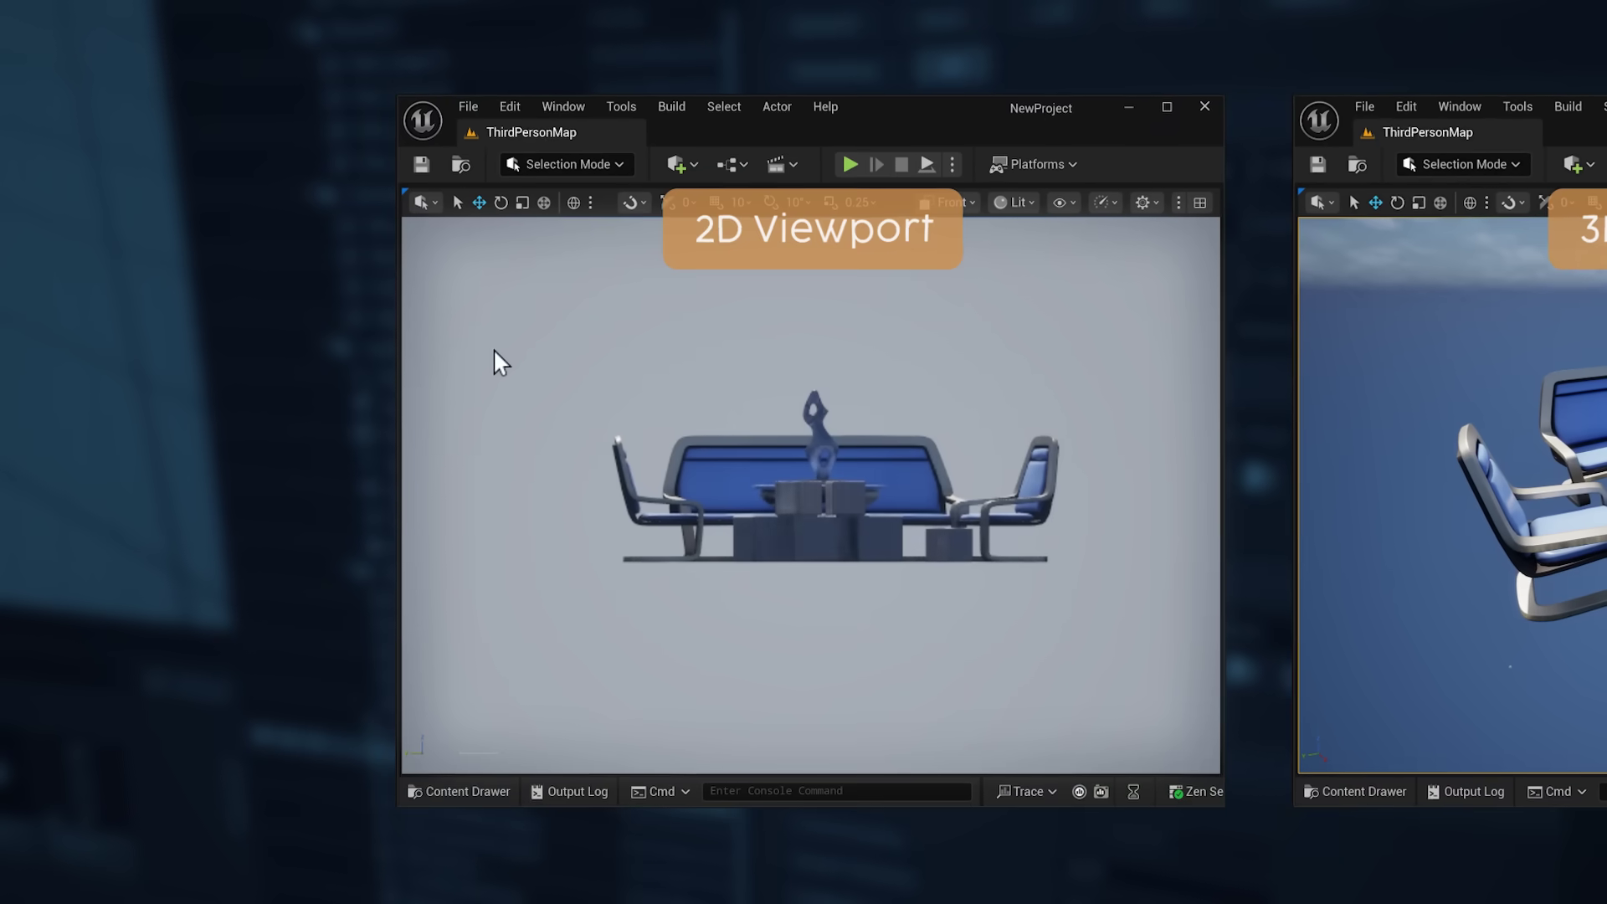
- Box-select the furniture and cubes in the 2D front viewport and pick an object in the perspective level viewport
drag(519, 303, 1119, 707)
drag(789, 547, 1083, 683)
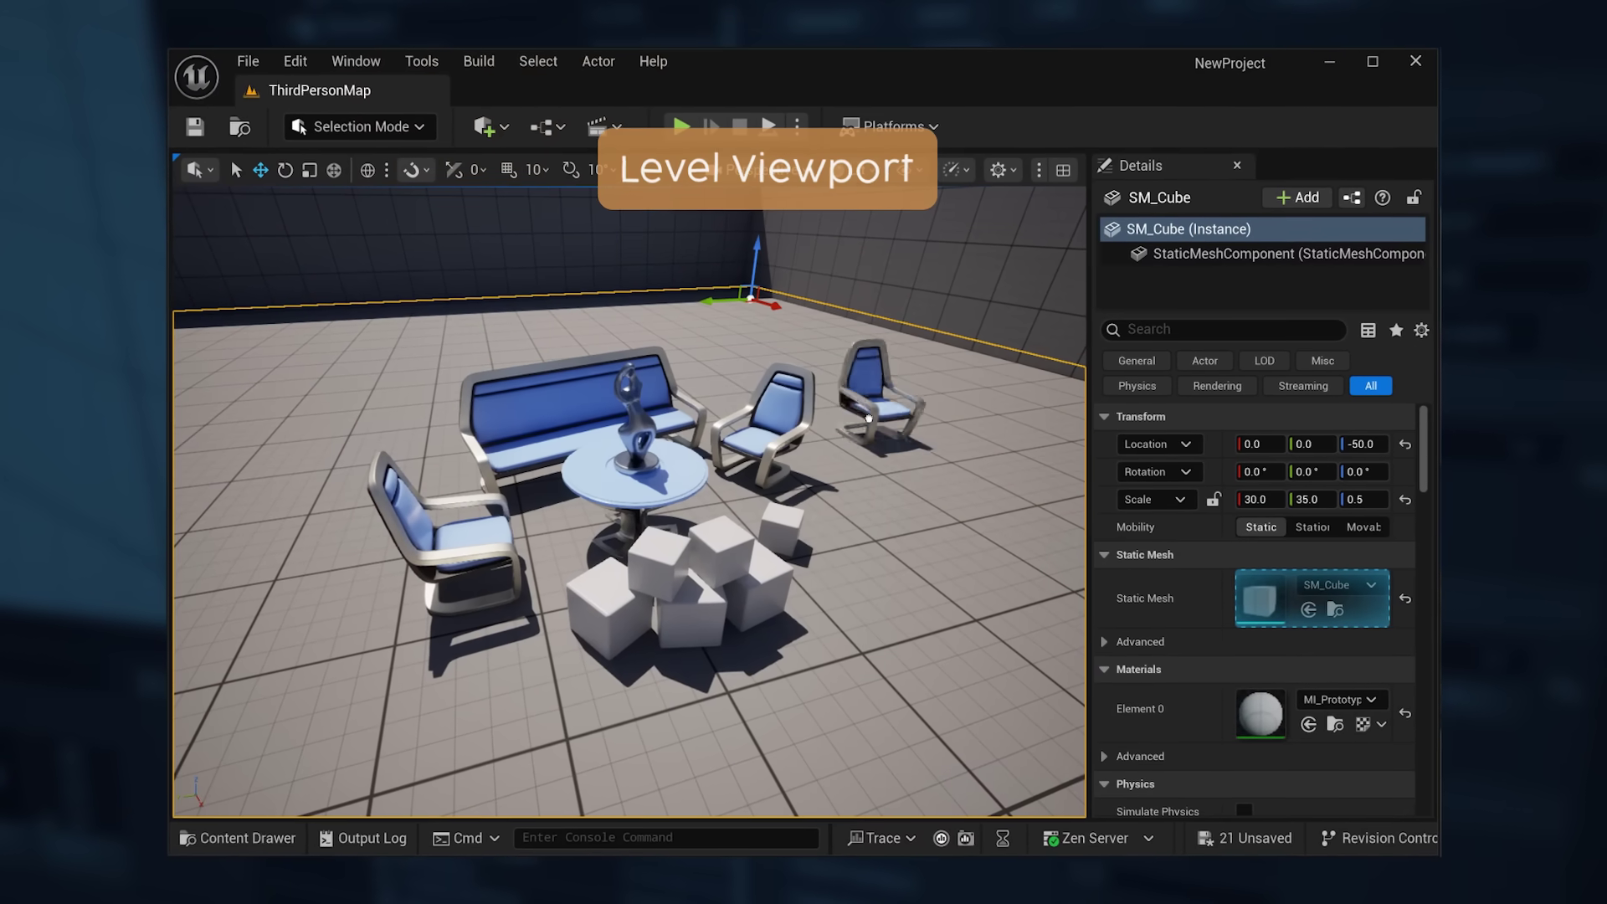
click(852, 509)
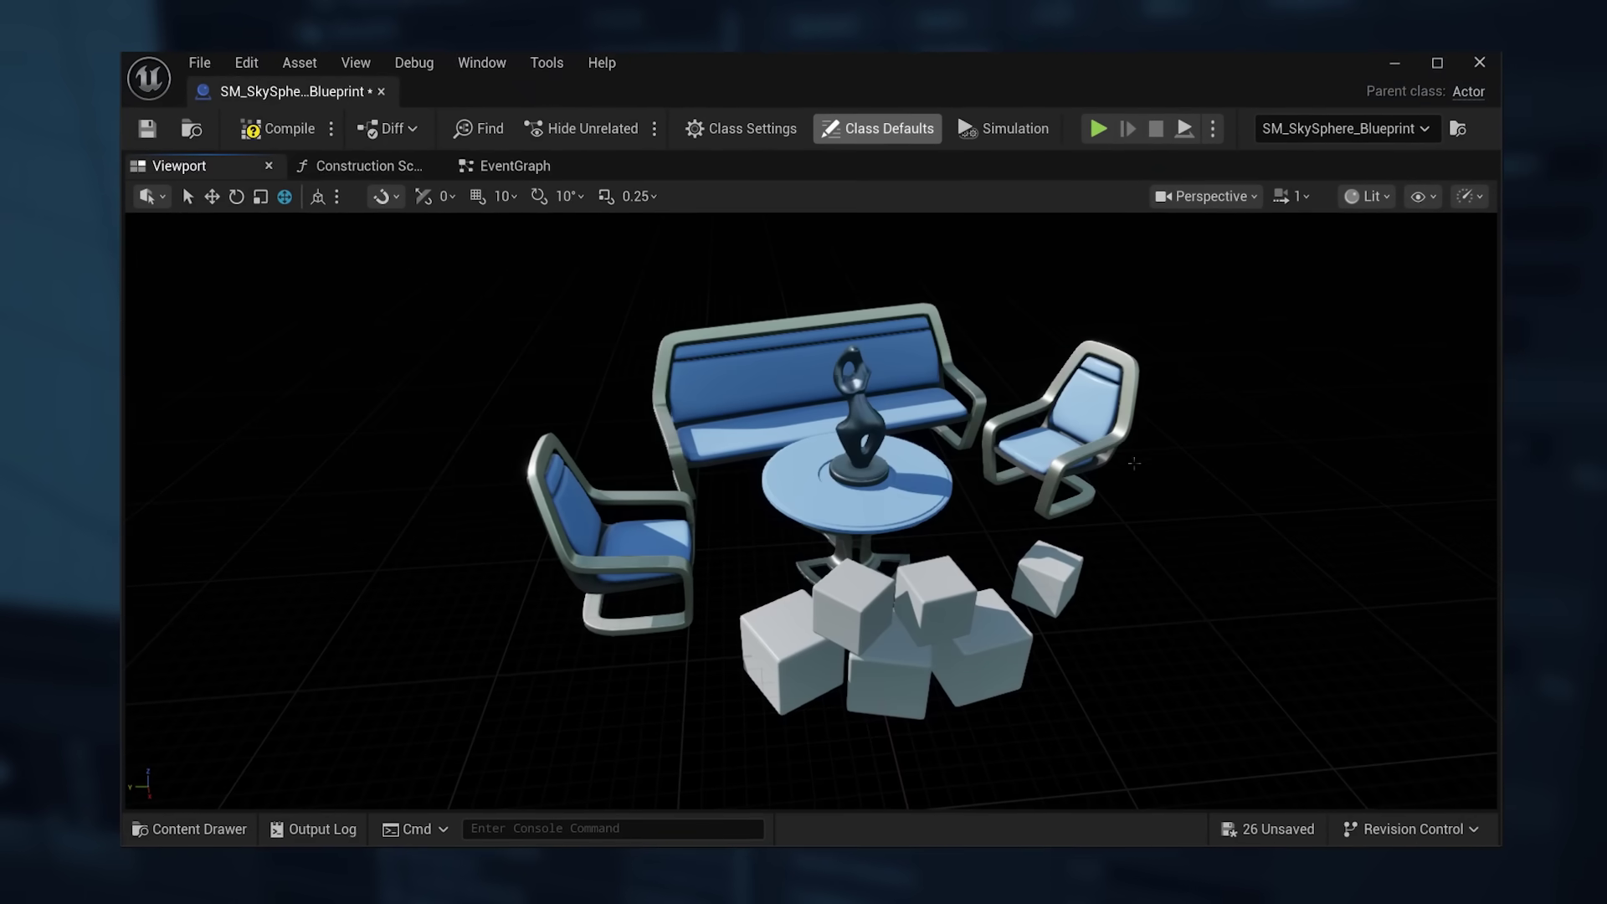
- Select and reposition the chairs in the SM_SkySphere_Blueprint viewport, and add the front cube to the component selection in SM_Couch_Blueprint
click(1031, 503)
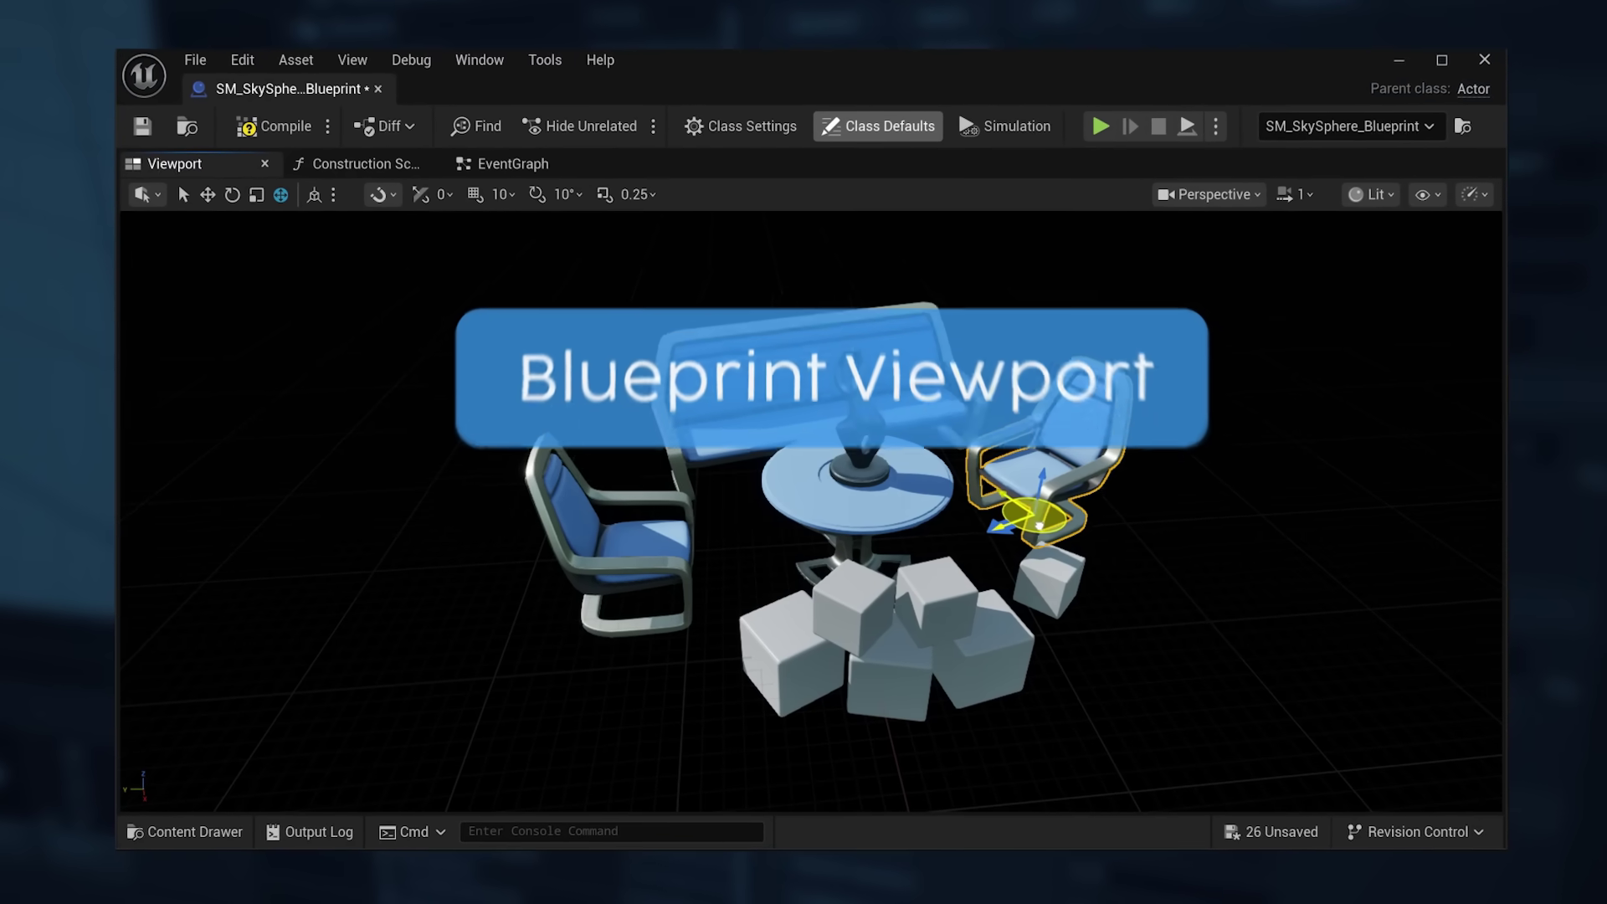
click(636, 601)
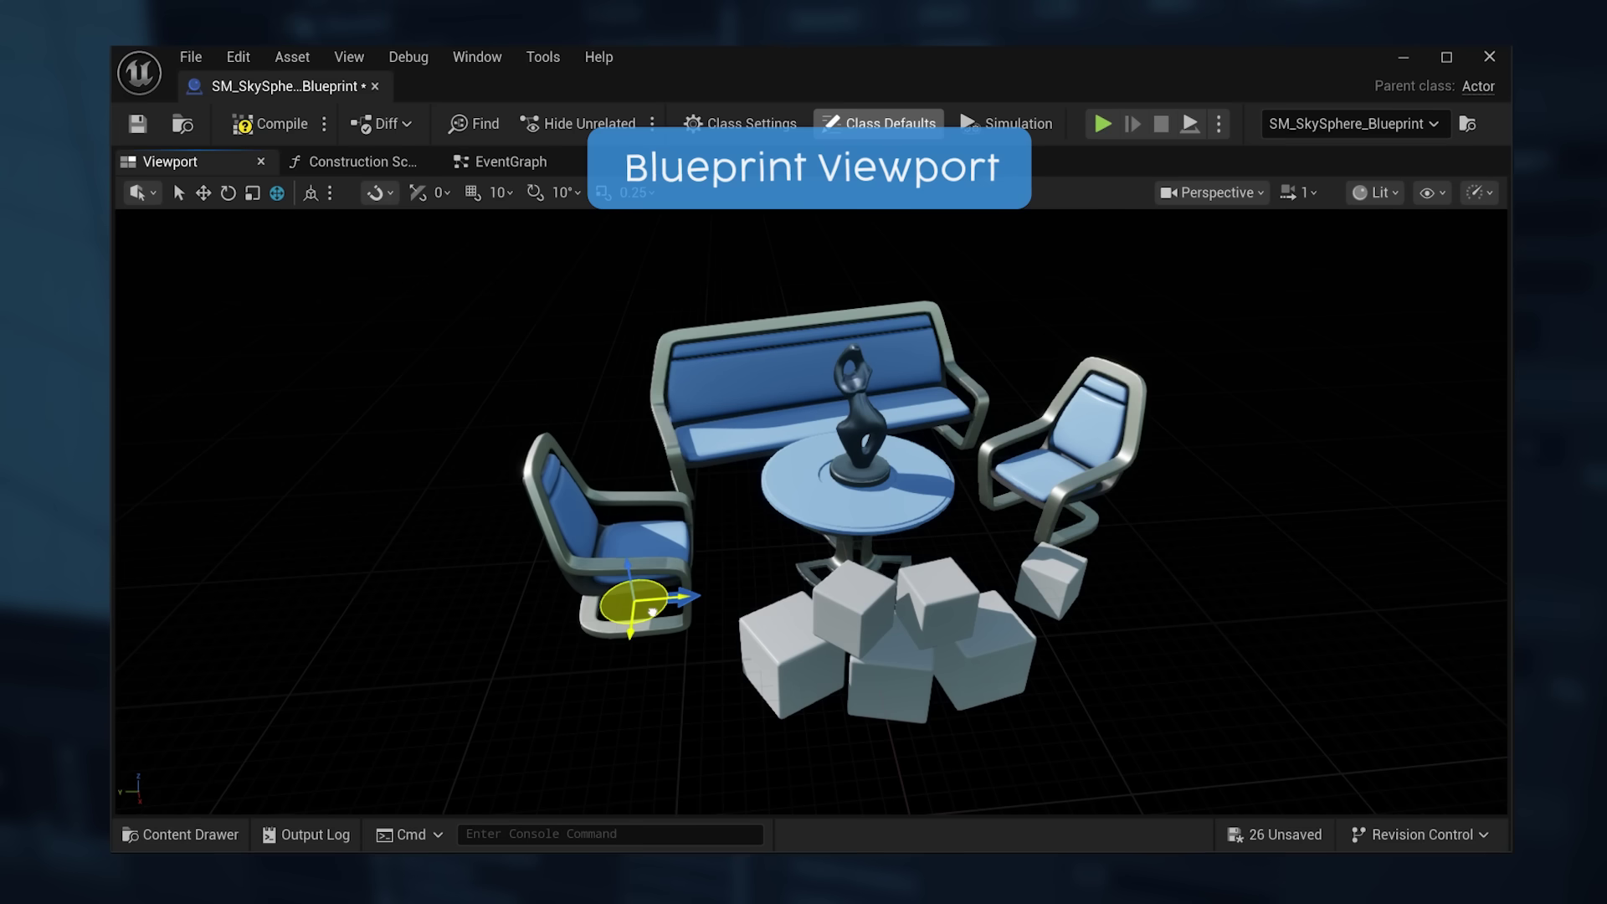
drag(652, 612, 699, 616)
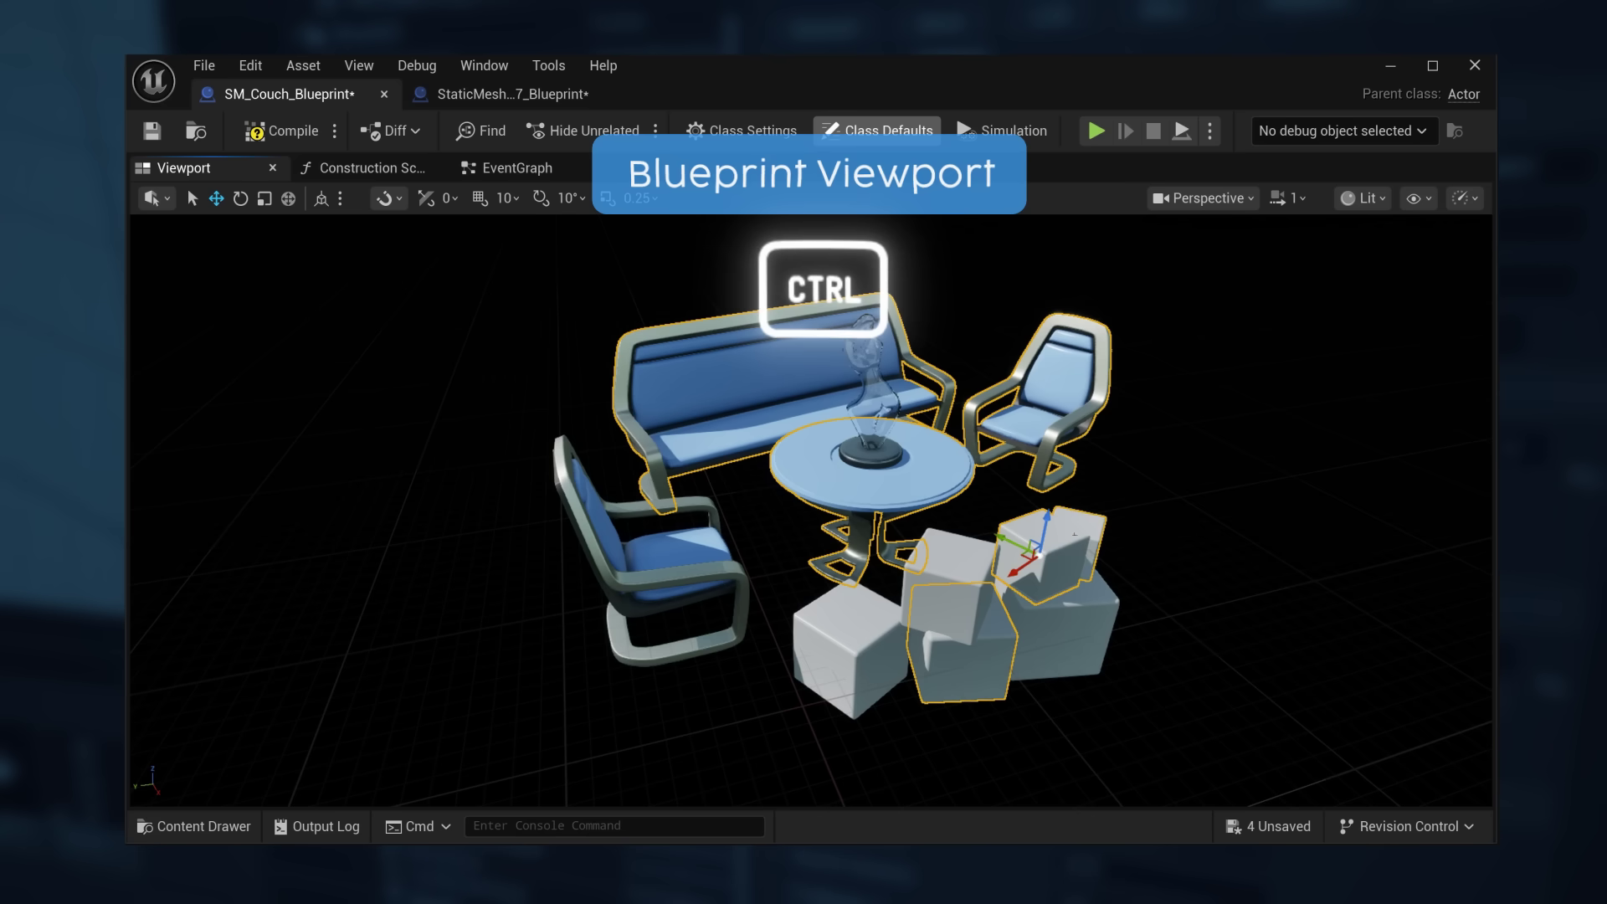
ctrl+click(852, 626)
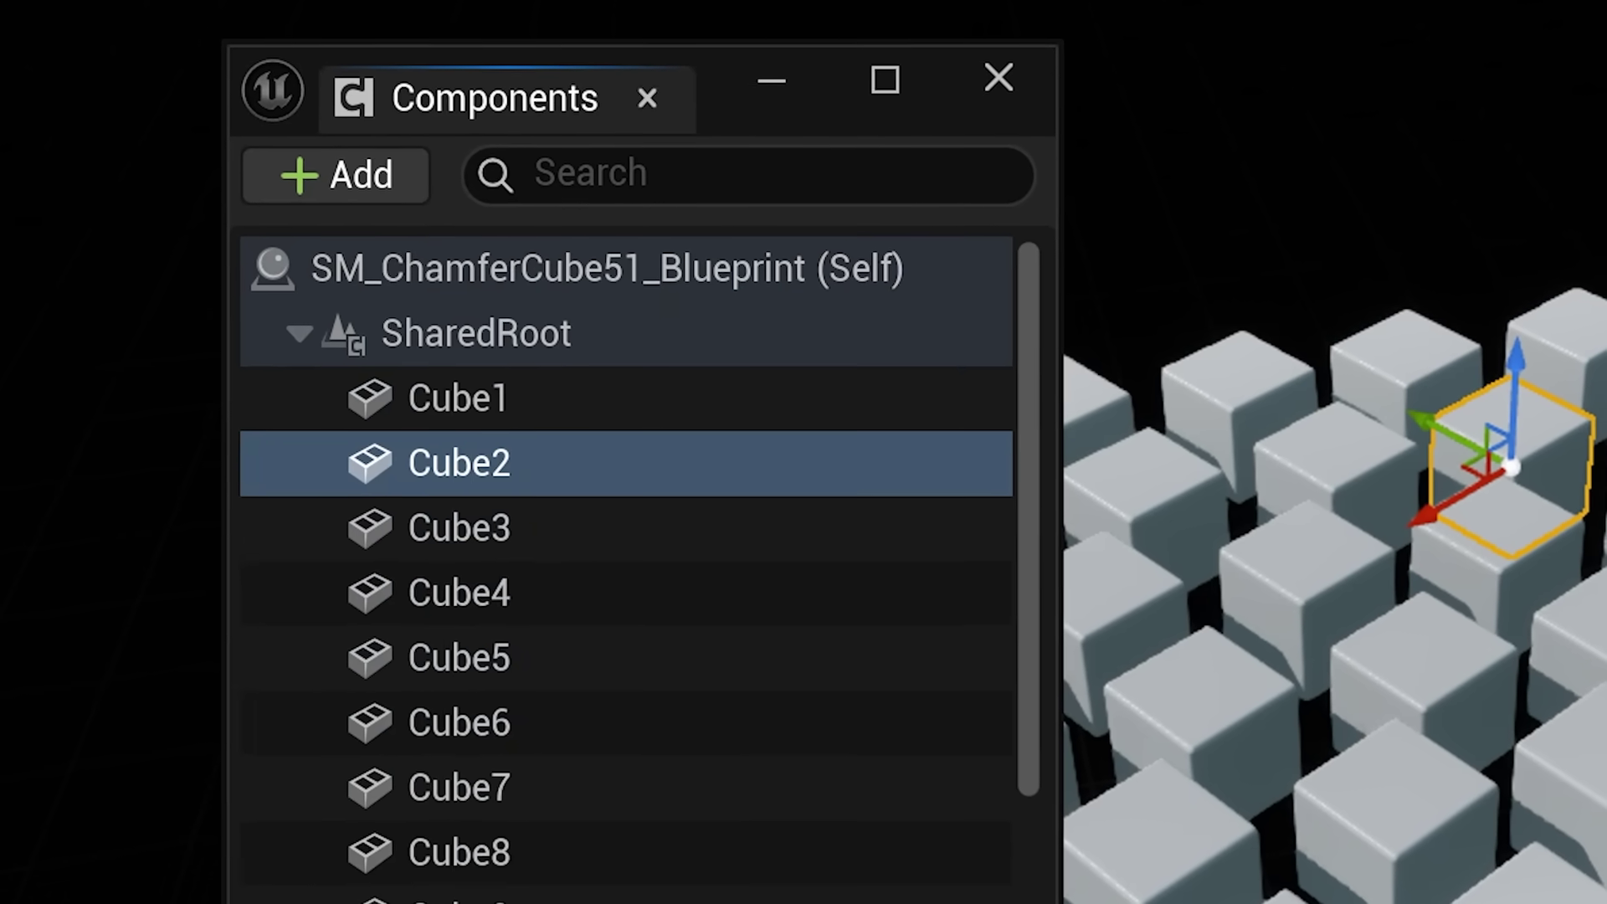
- Bring the SM_Chair mesh asset into the cube component hierarchy of SM_ChamferCube51_Blueprint
drag(0, 267, 535, 805)
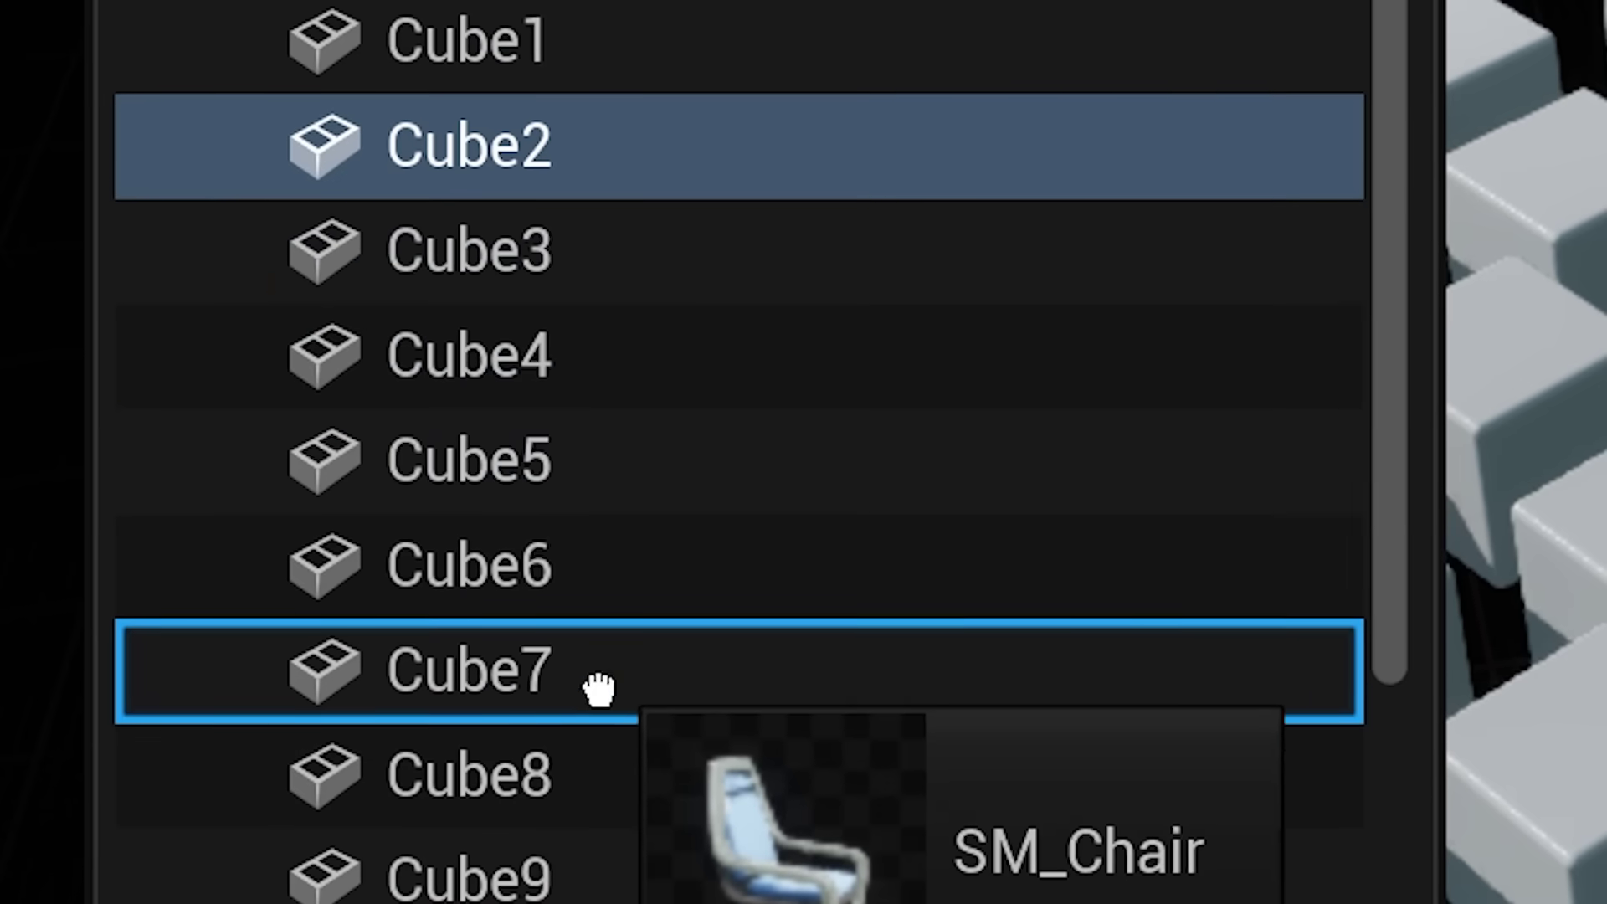
drag(599, 690, 660, 466)
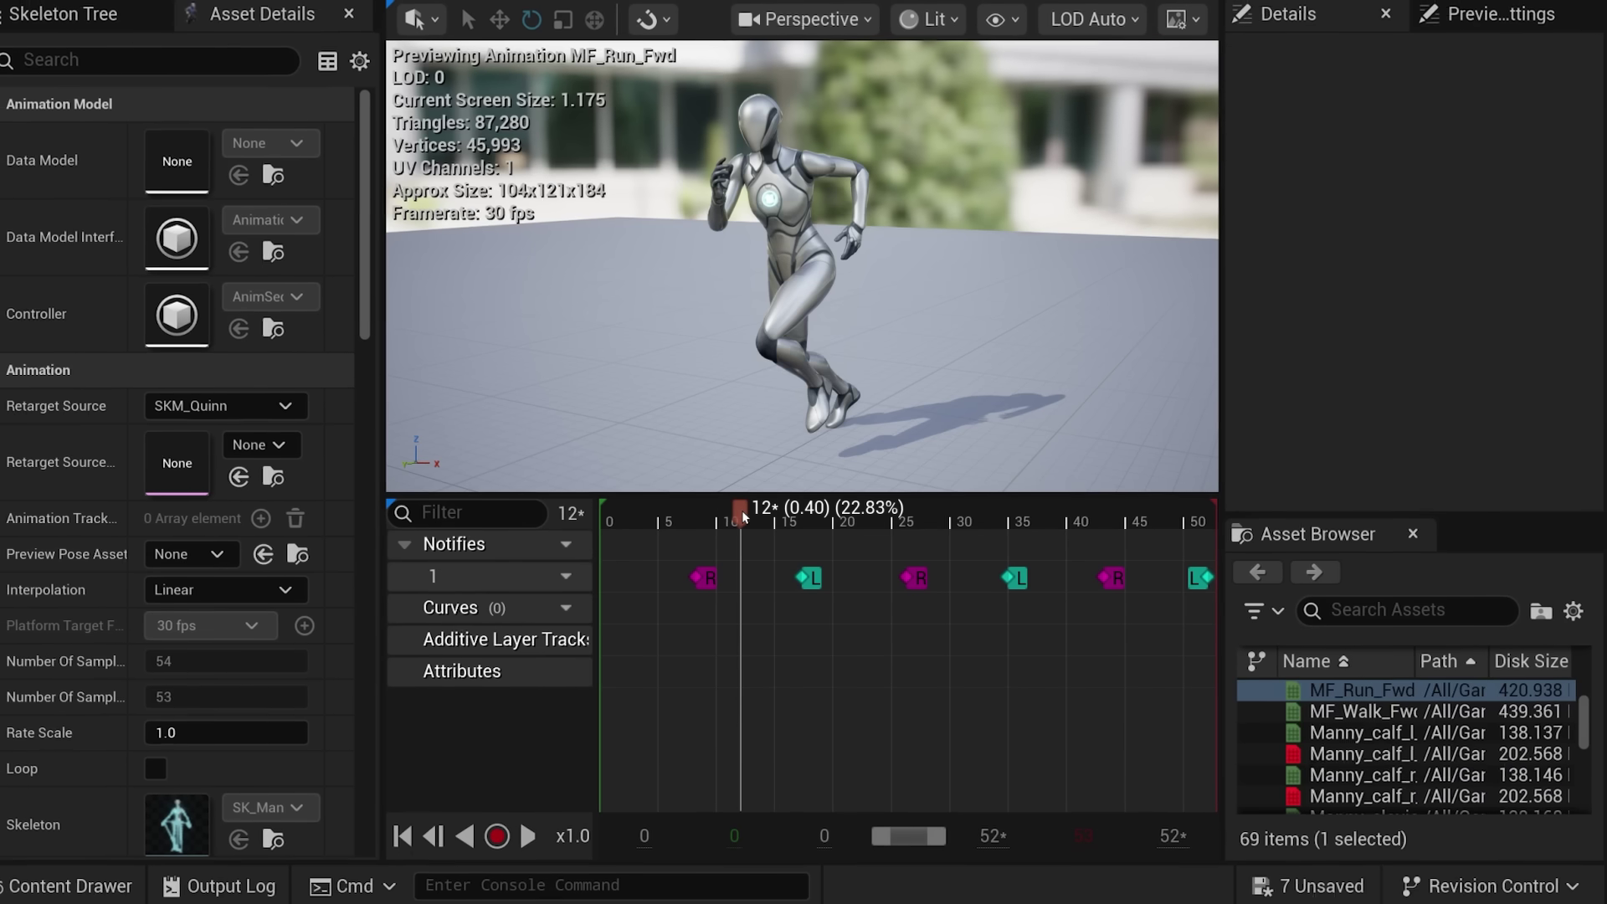
- Scrub the MF_Run_Fwd preview animation to frame 17 and undo the last edit
drag(742, 509, 804, 513)
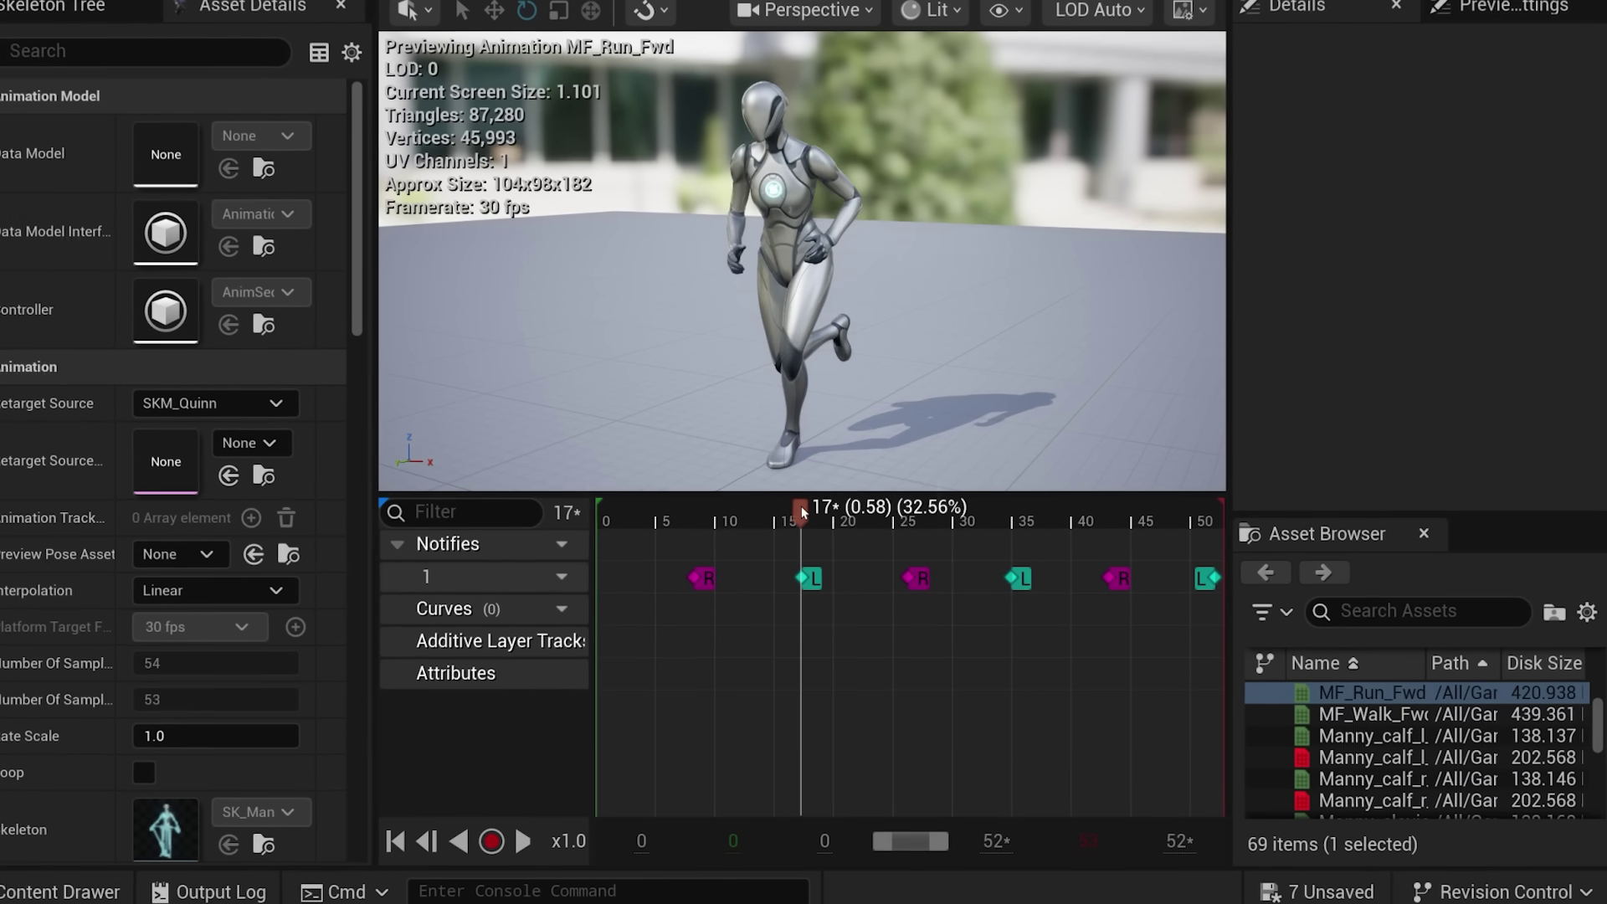
key(ctrl+z)
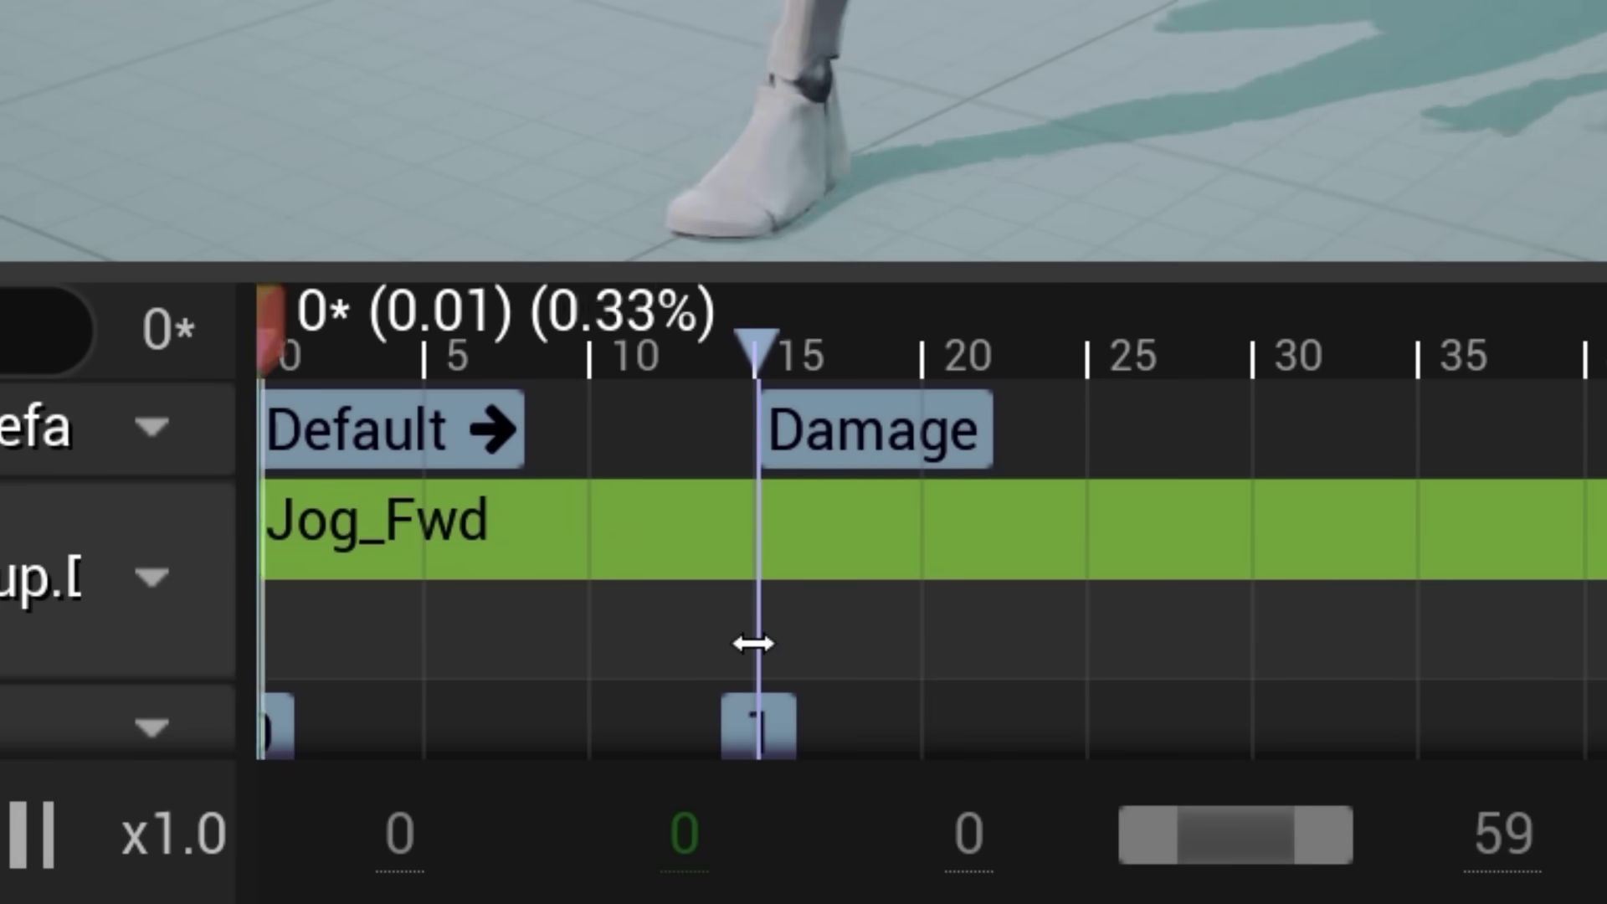
- Shift the Damage section marker in the Jog_Fwd montage and scrub the montage preview to frame 18
drag(756, 631, 817, 0)
drag(944, 576, 421, 576)
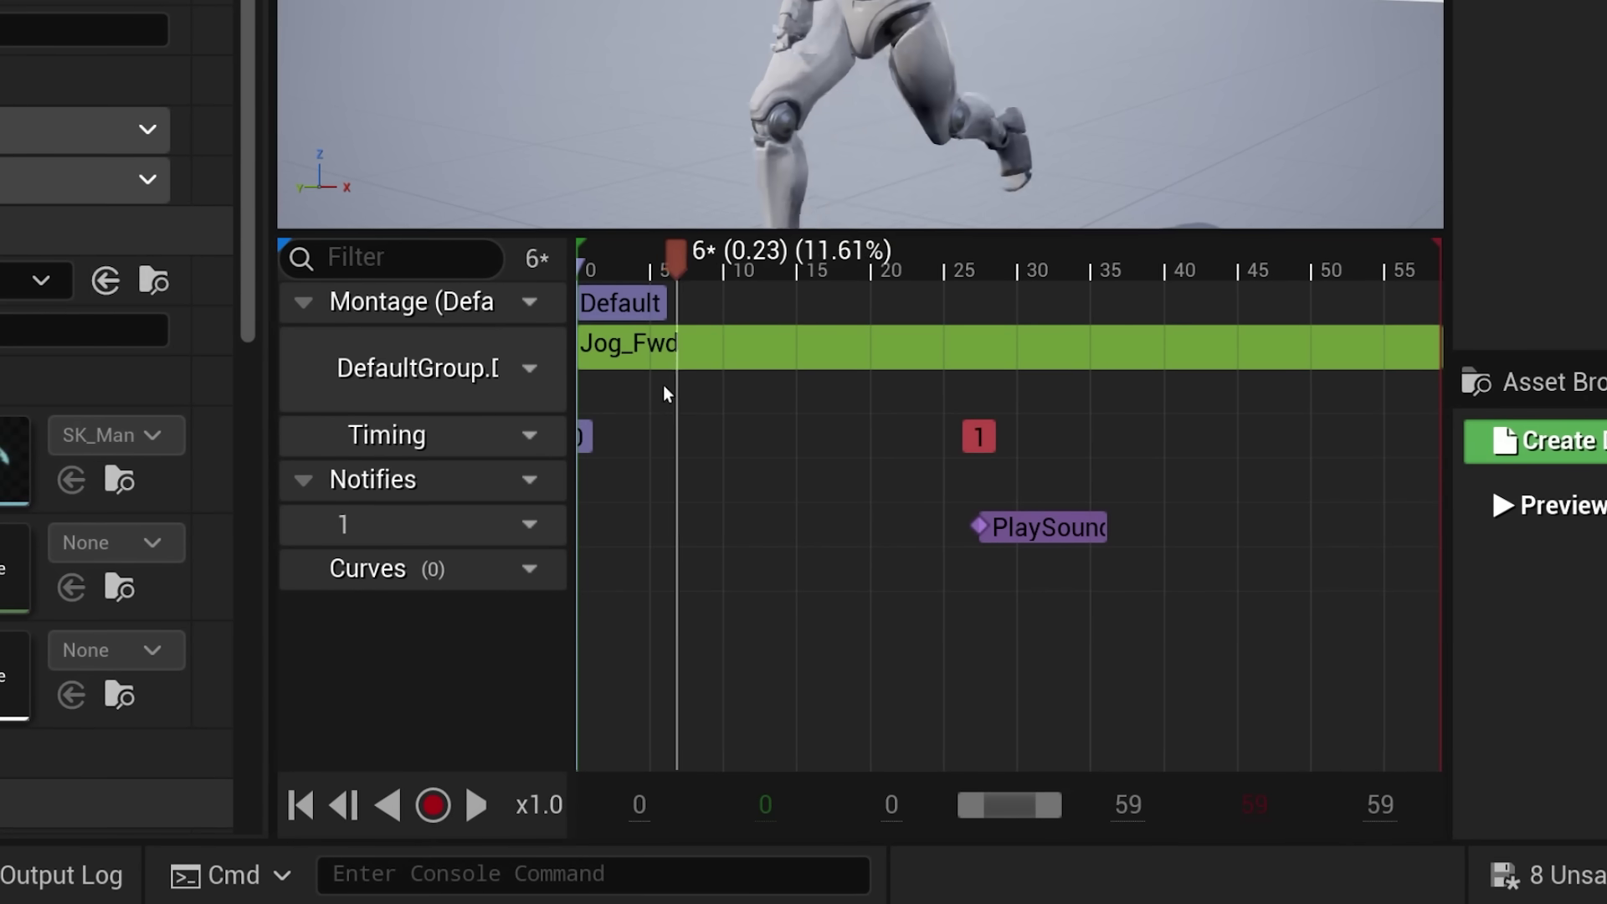
drag(650, 384, 851, 395)
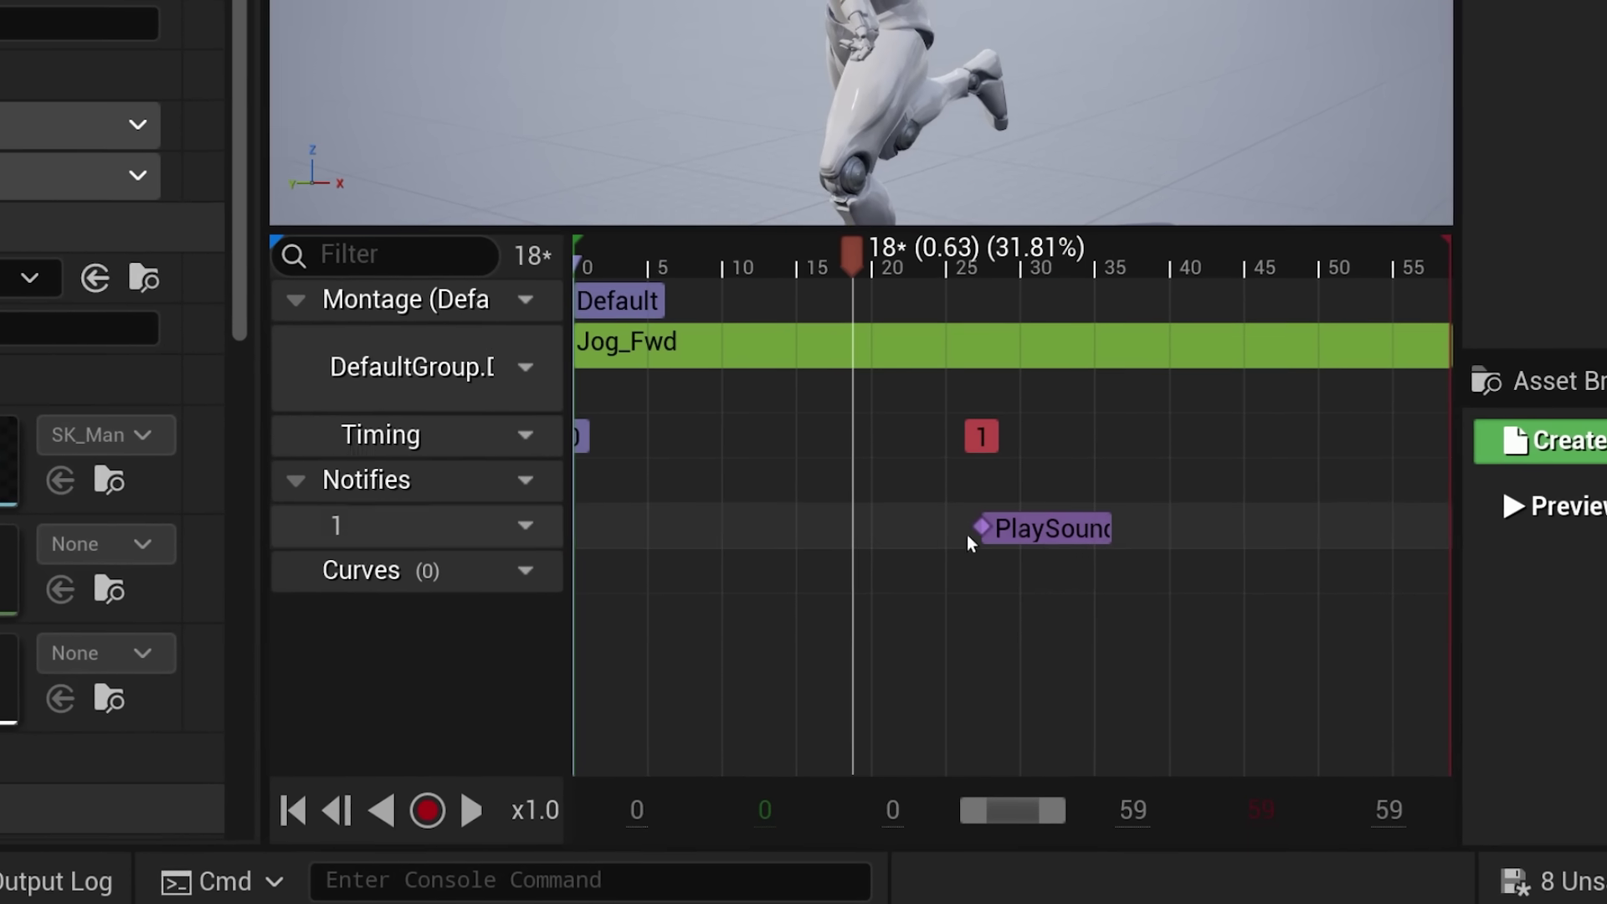
- Copy the PlaySound notify at frame 27, scrub the montage to about frame 11 and try to paste the notify
click(1029, 525)
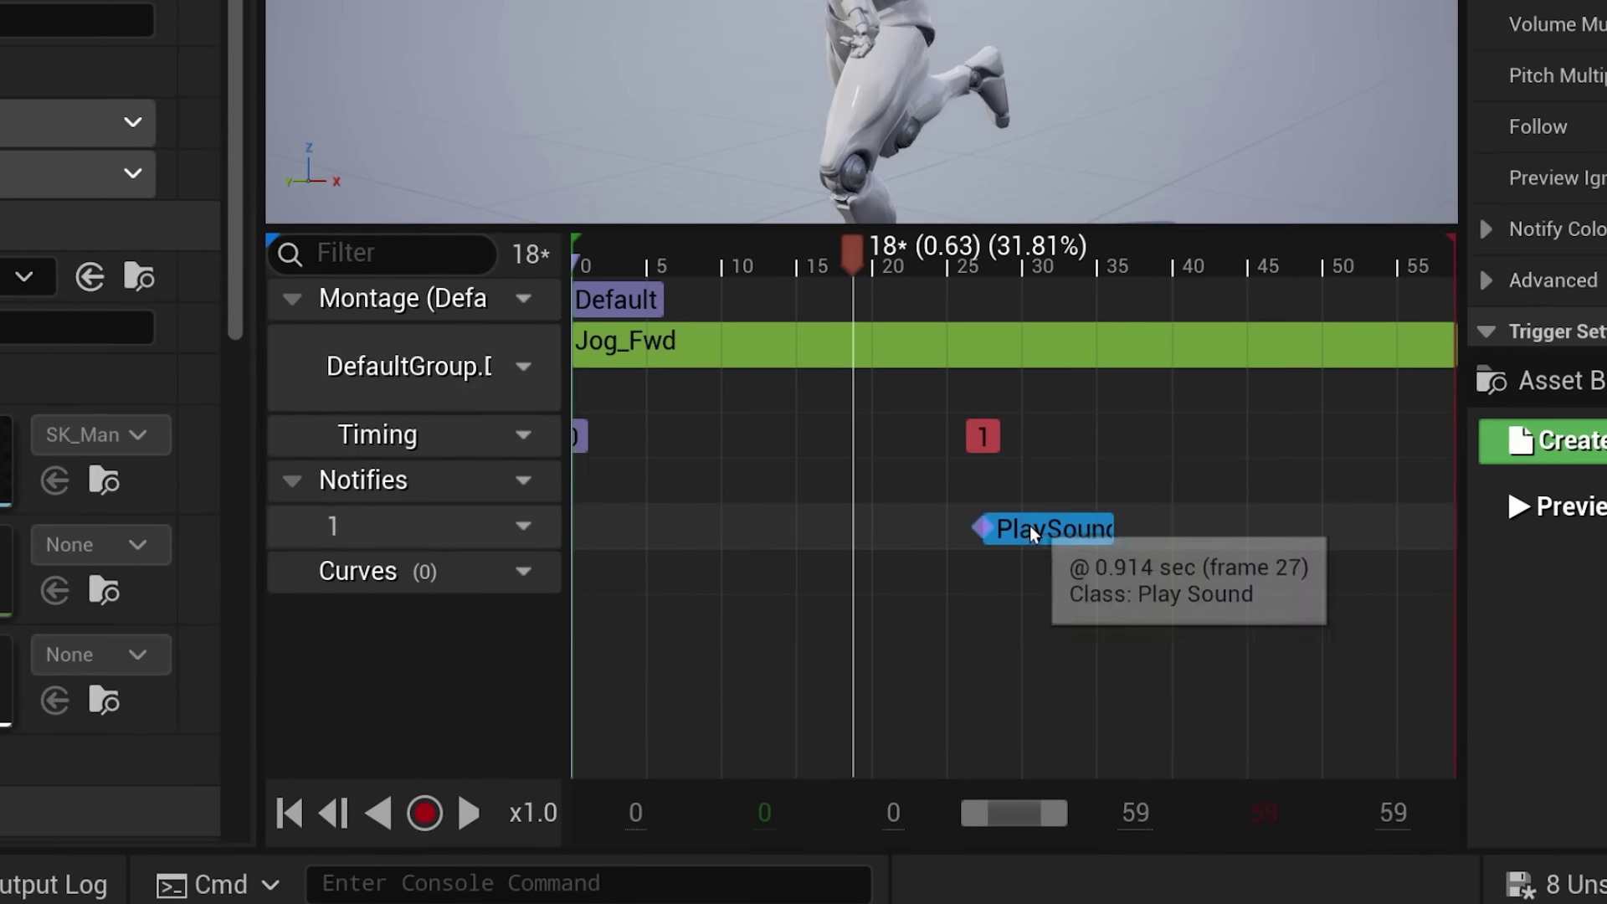
key(ctrl+c)
drag(852, 401, 1041, 403)
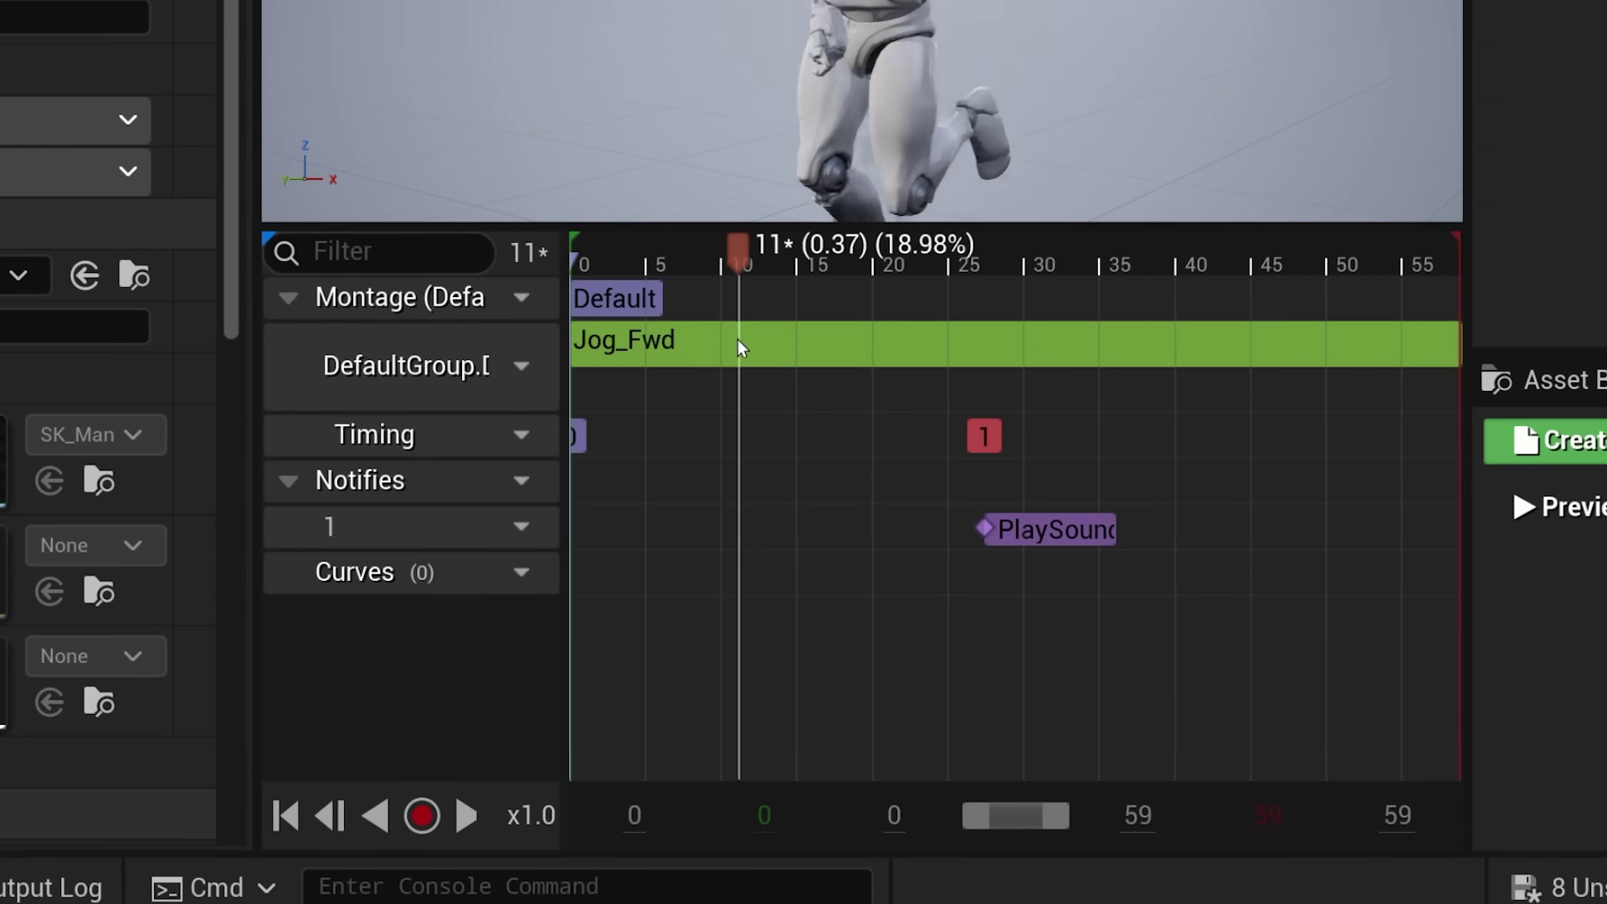
key(ctrl+v)
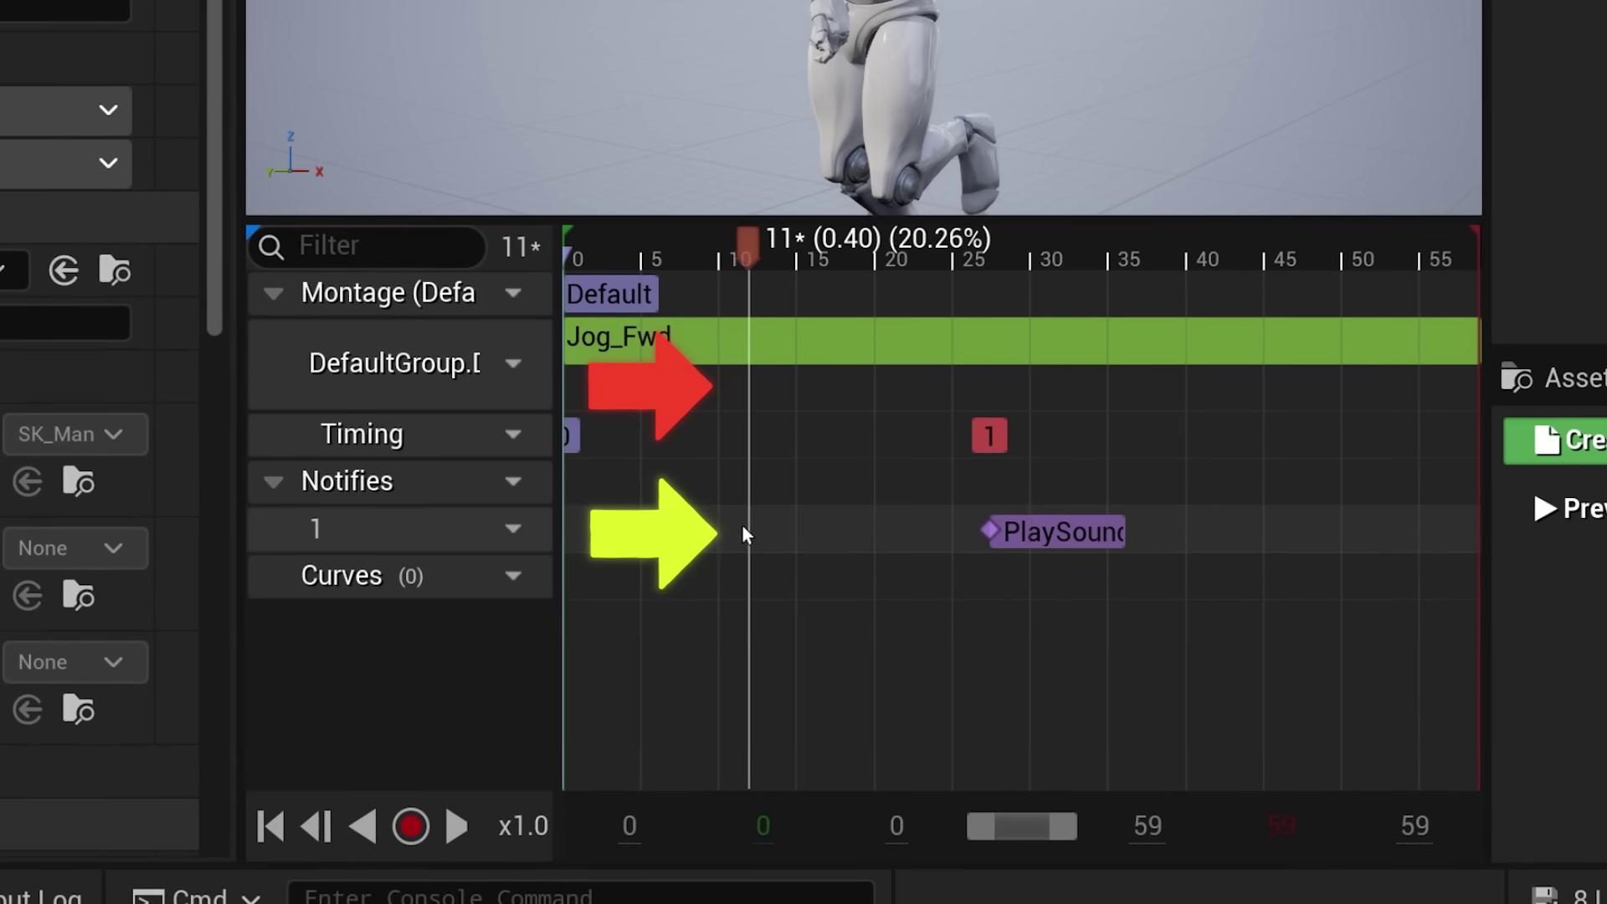
- Paste PlaySound copies on notify track 1 at about frames 30 and 13, undoing the copy placed at frame 0
mouse_move(746, 525)
mouse_down()
mouse_move(818, 531)
mouse_move(757, 531)
mouse_up()
key(ctrl+v)
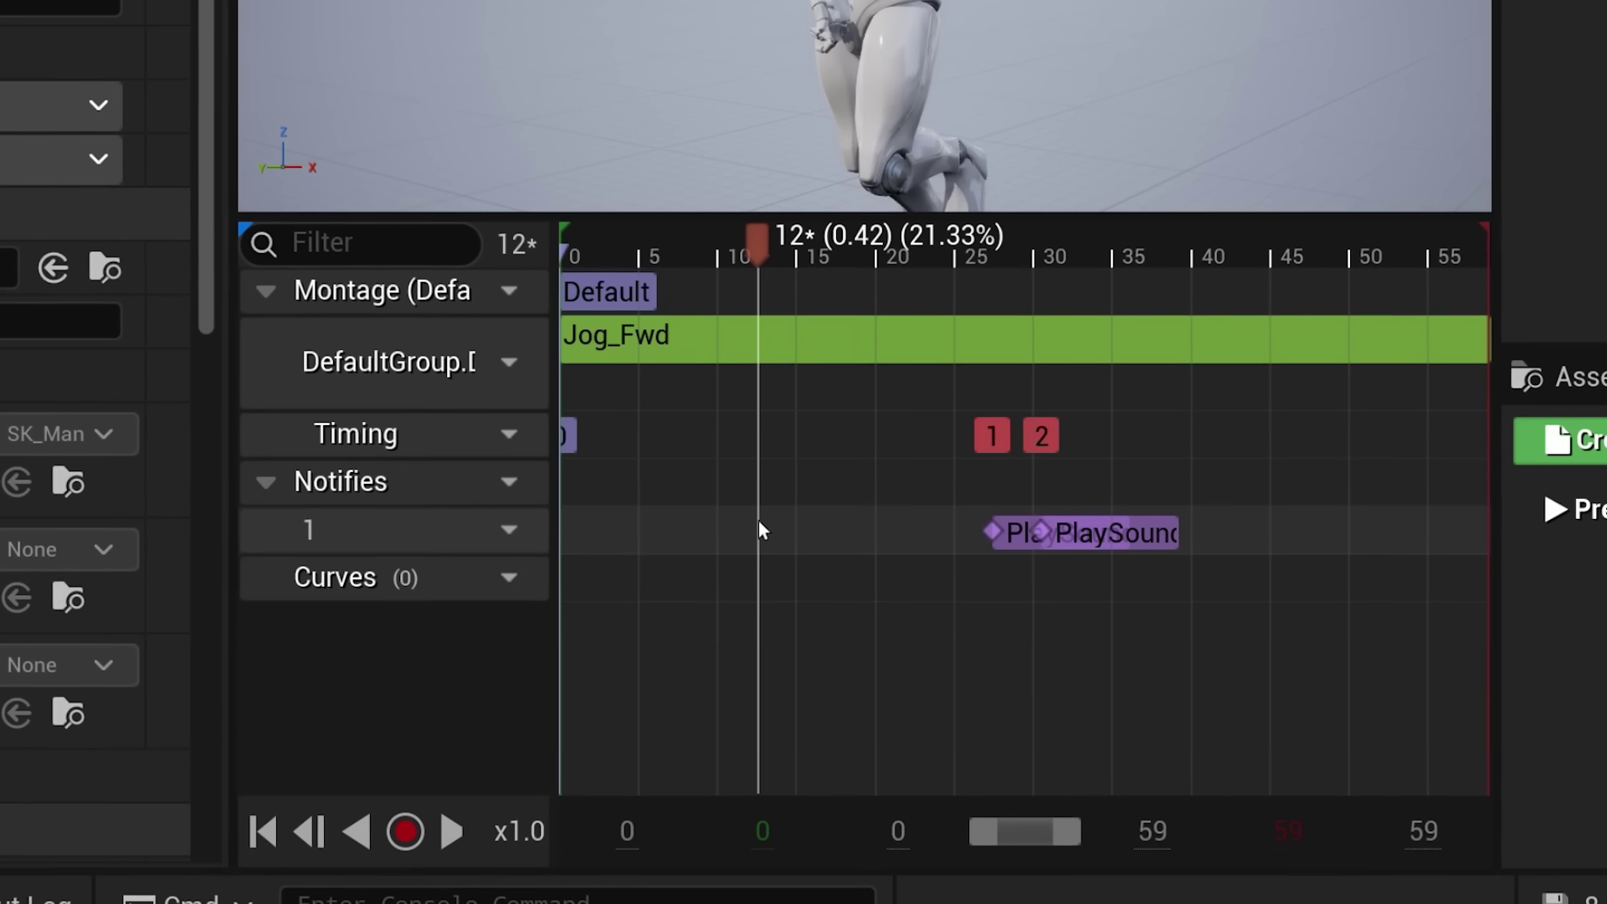
key(ctrl+v)
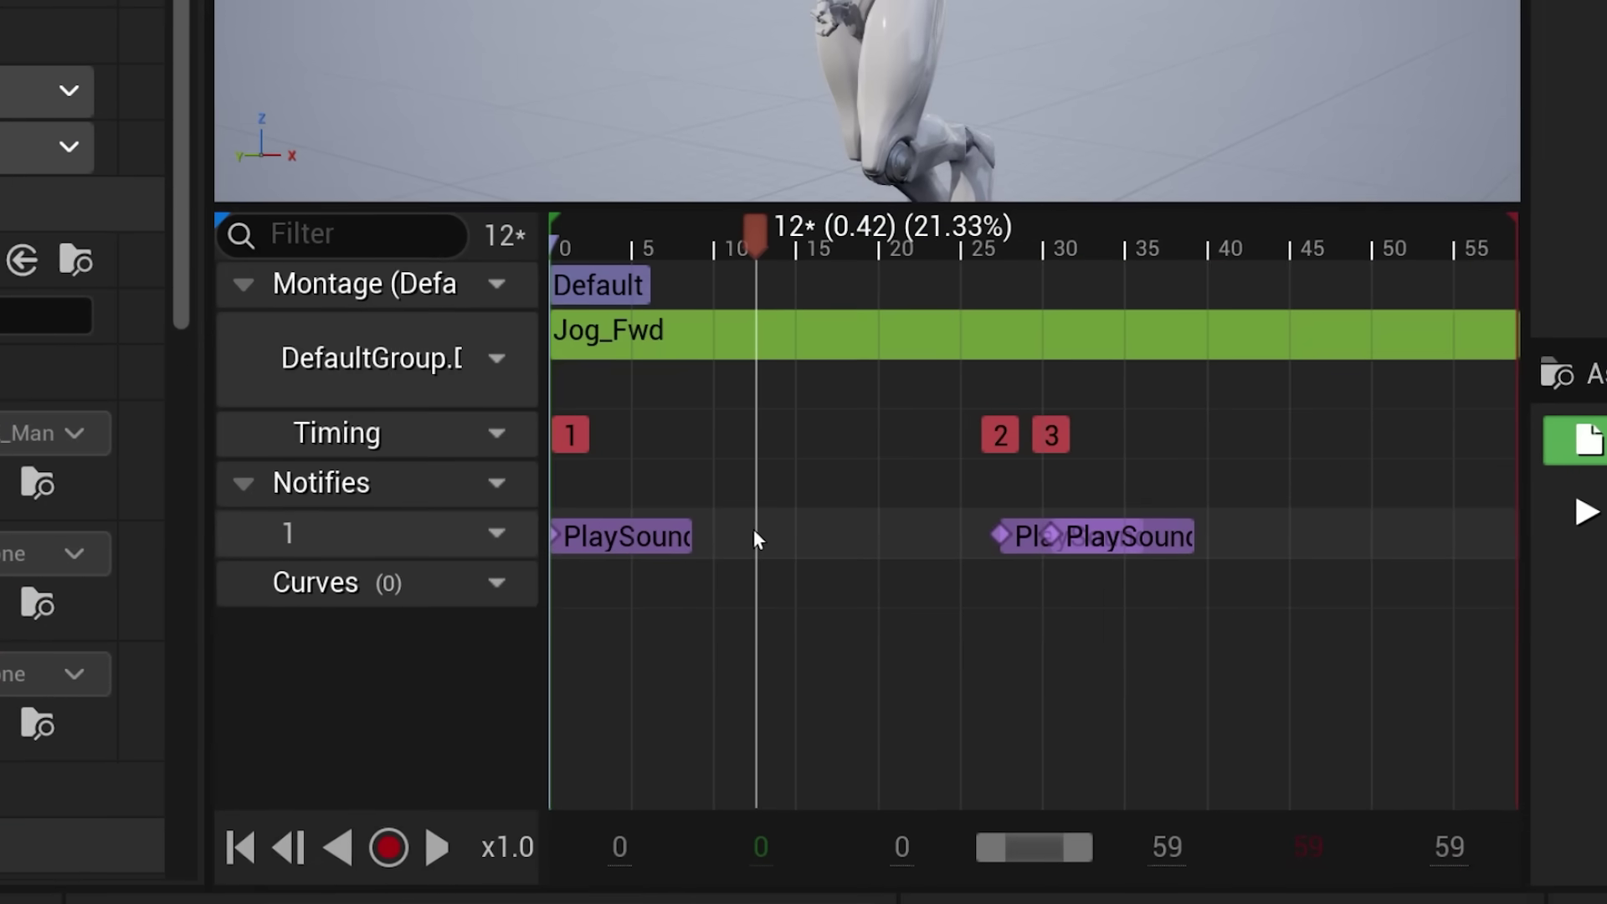
key(ctrl+z)
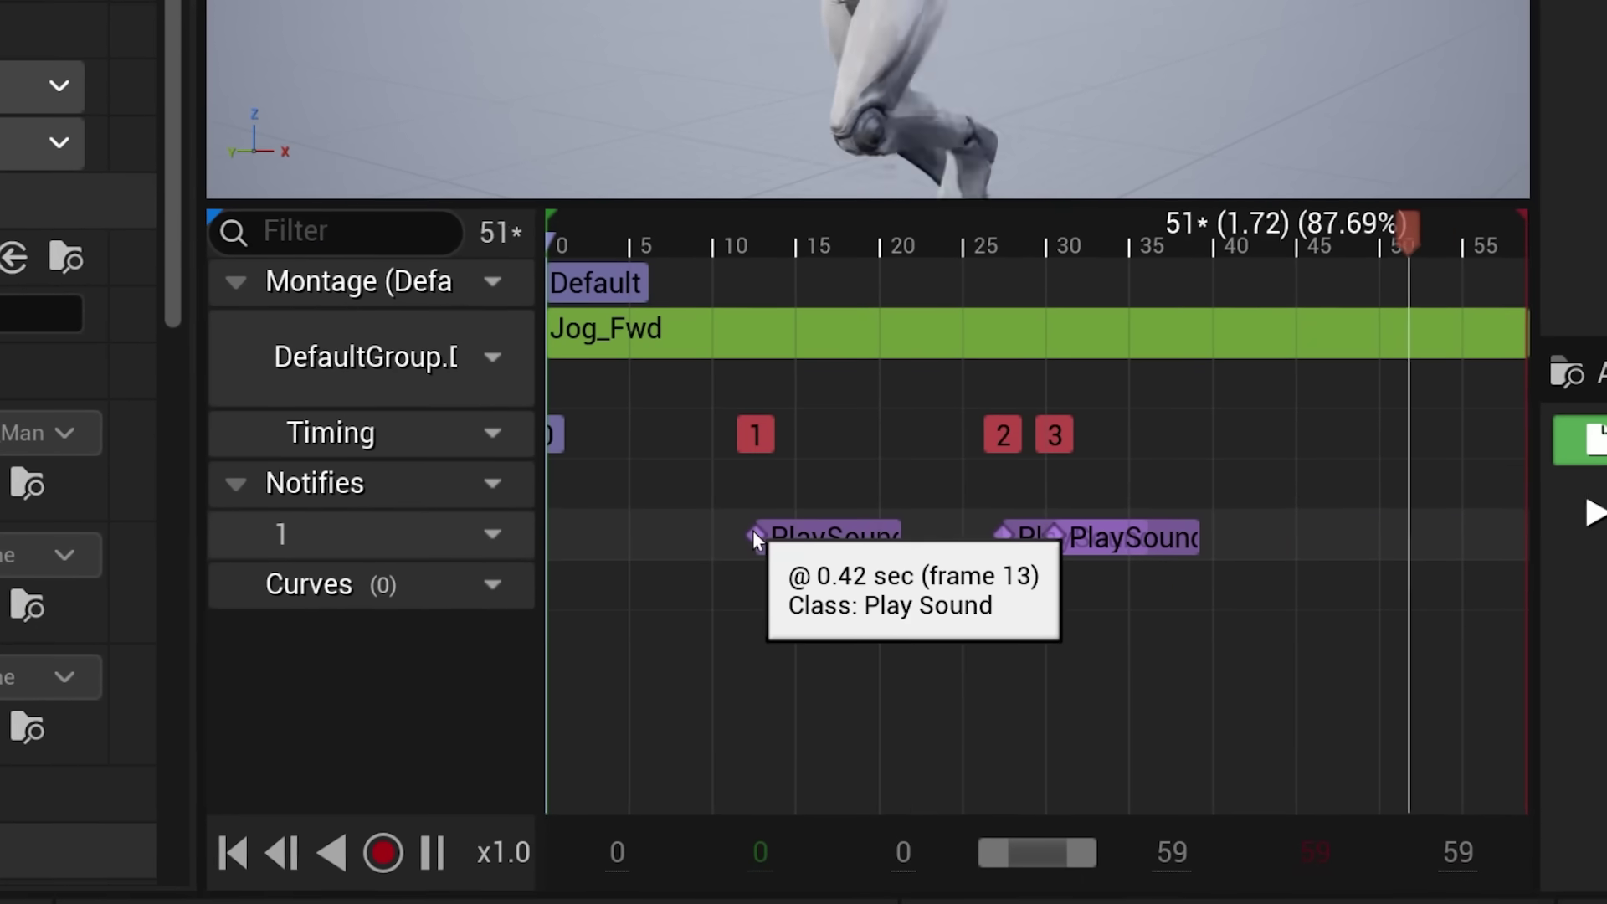
- Toggle playback of the Jog_Fwd montage and of the two-character retargeting preview
key(space)
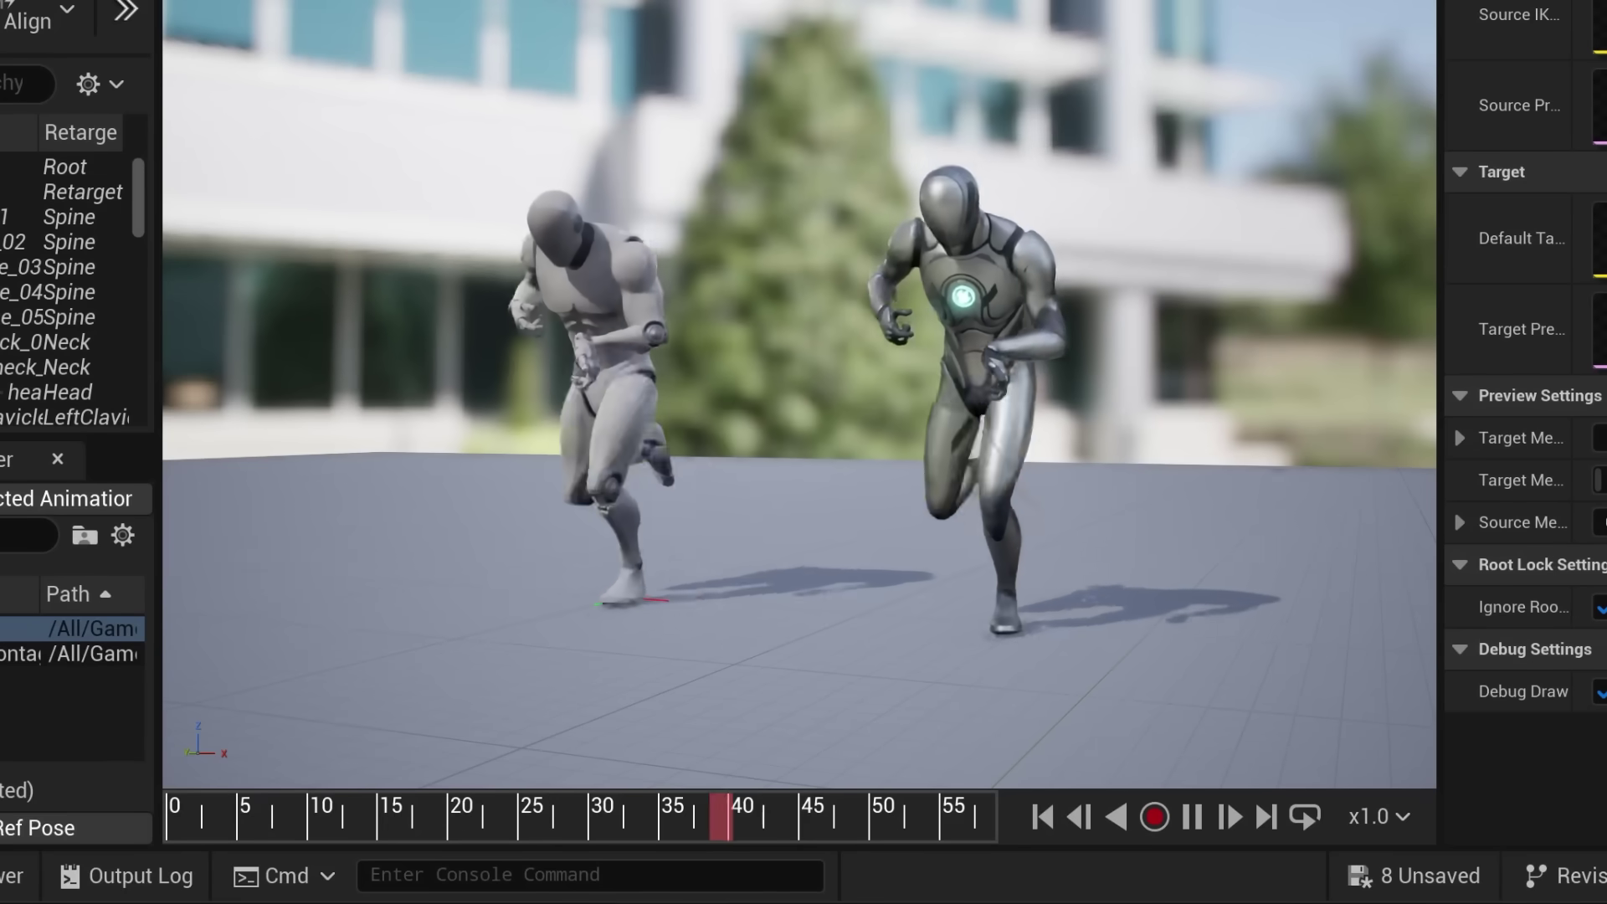
key(space)
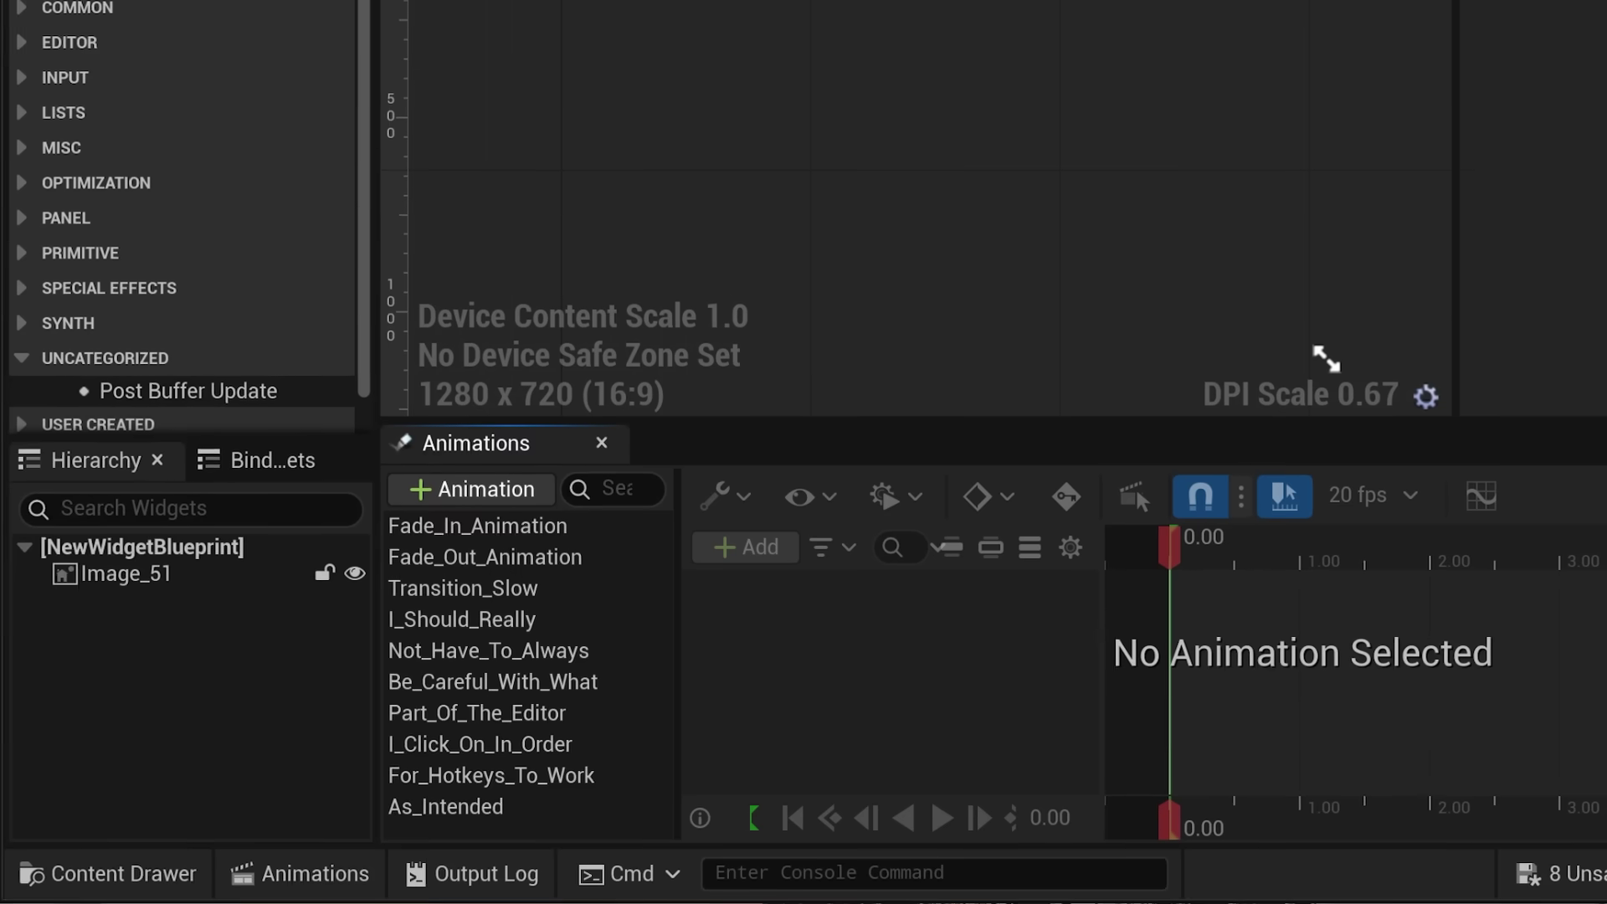
- Select the Transition_Slow widget animation and preview it, stopping playback at about 1.10
click(519, 588)
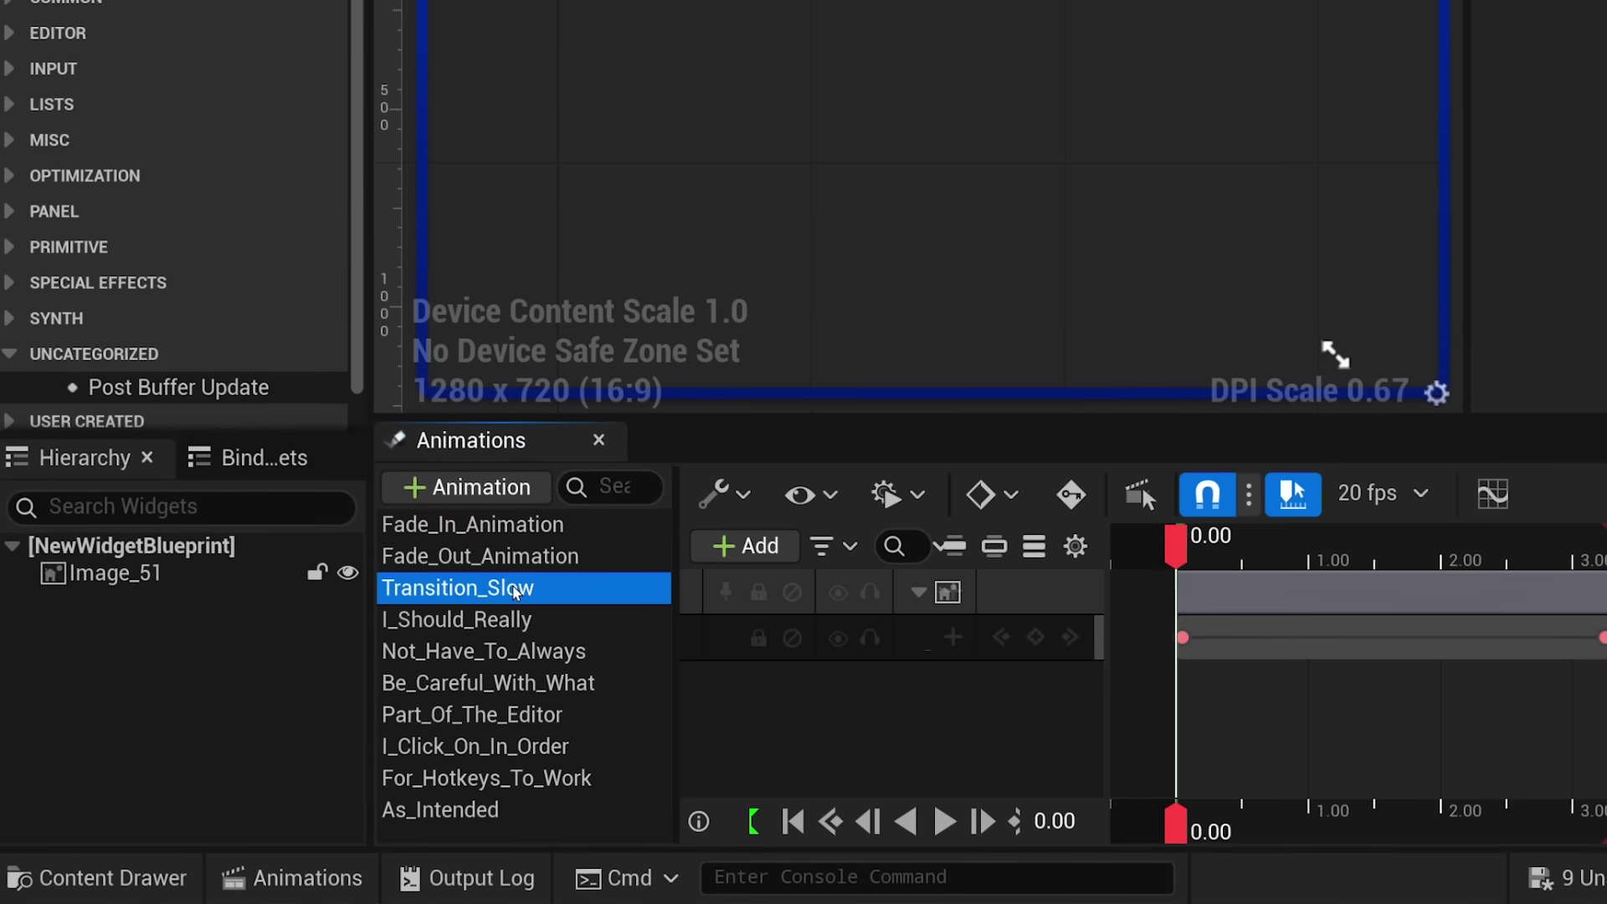
key(space)
key(space)
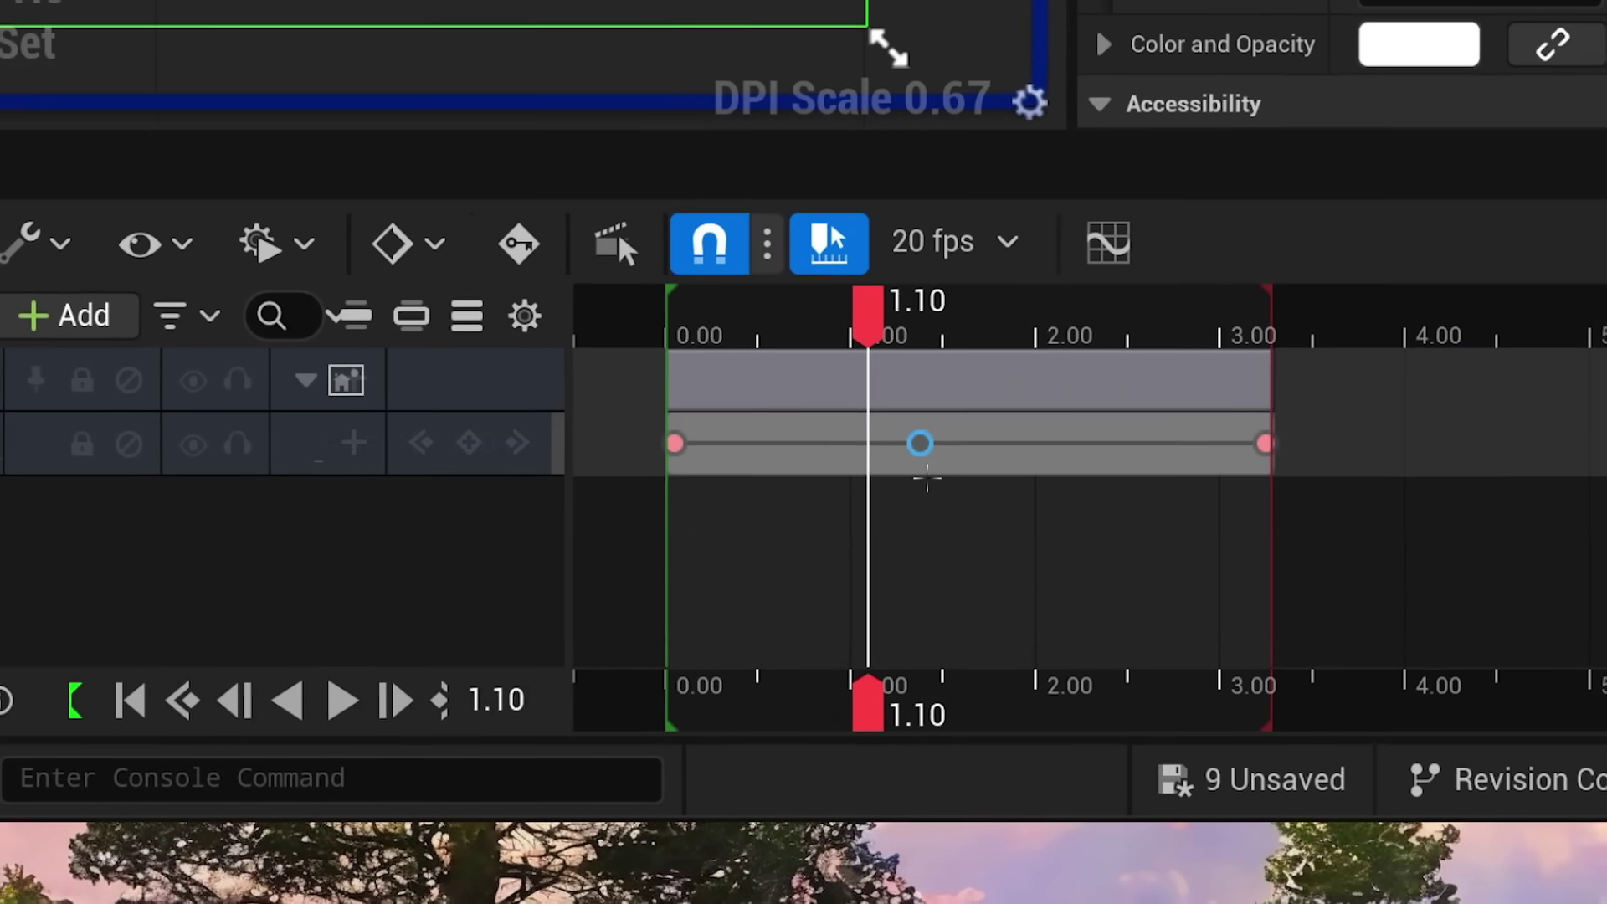
- Move the middle key of the Transition_Slow animation to 1.05 and undo the move
drag(919, 442, 862, 456)
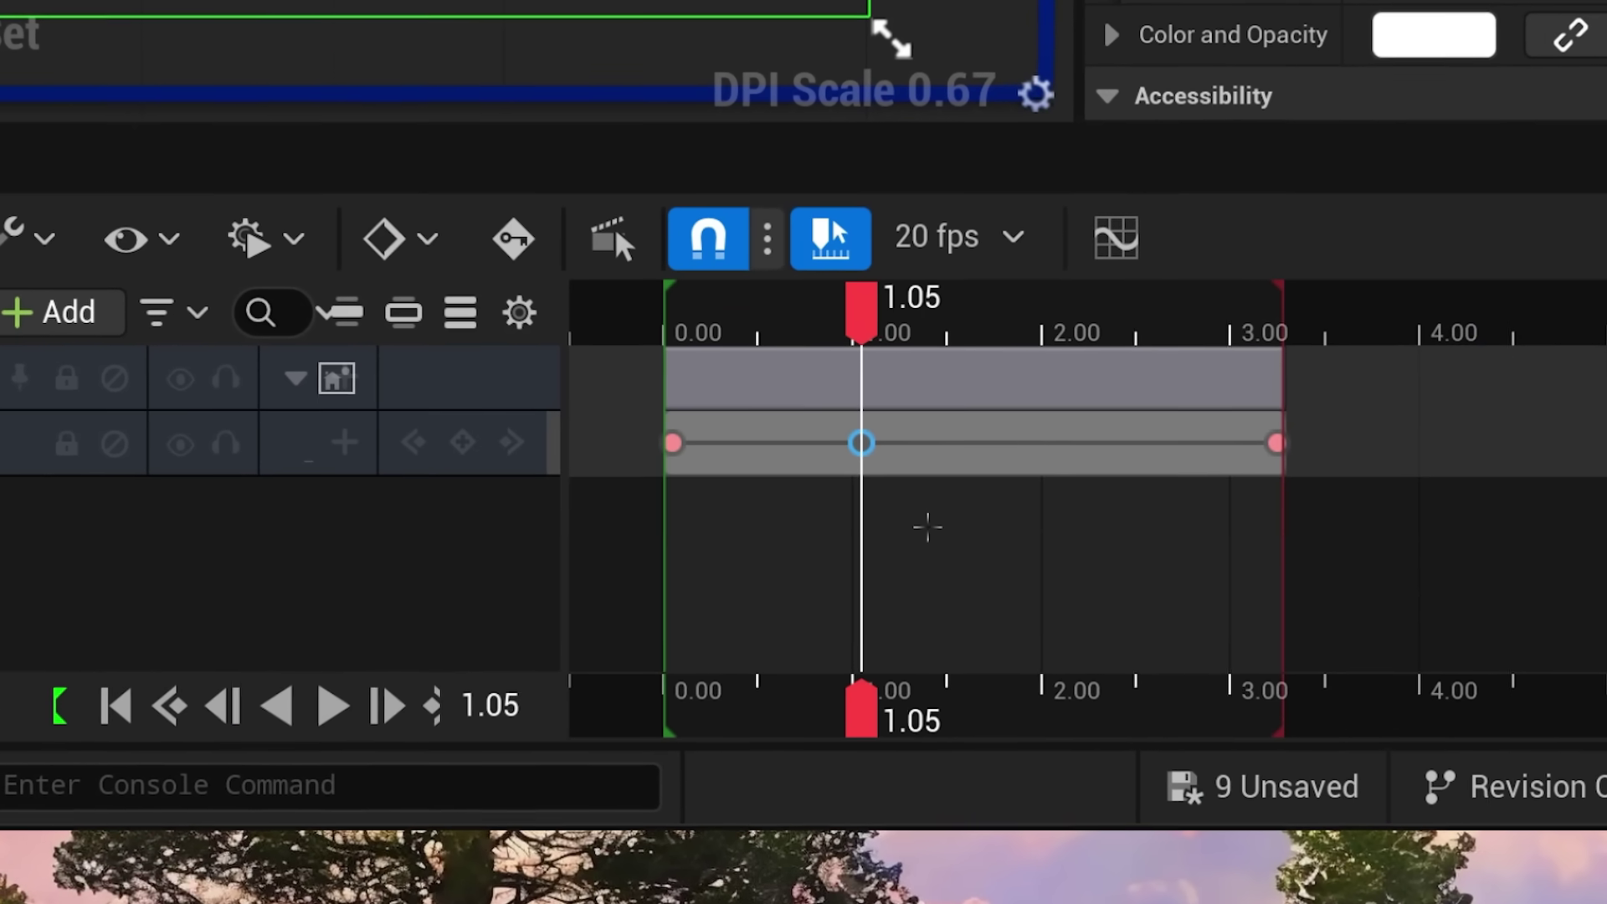
key(ctrl+z)
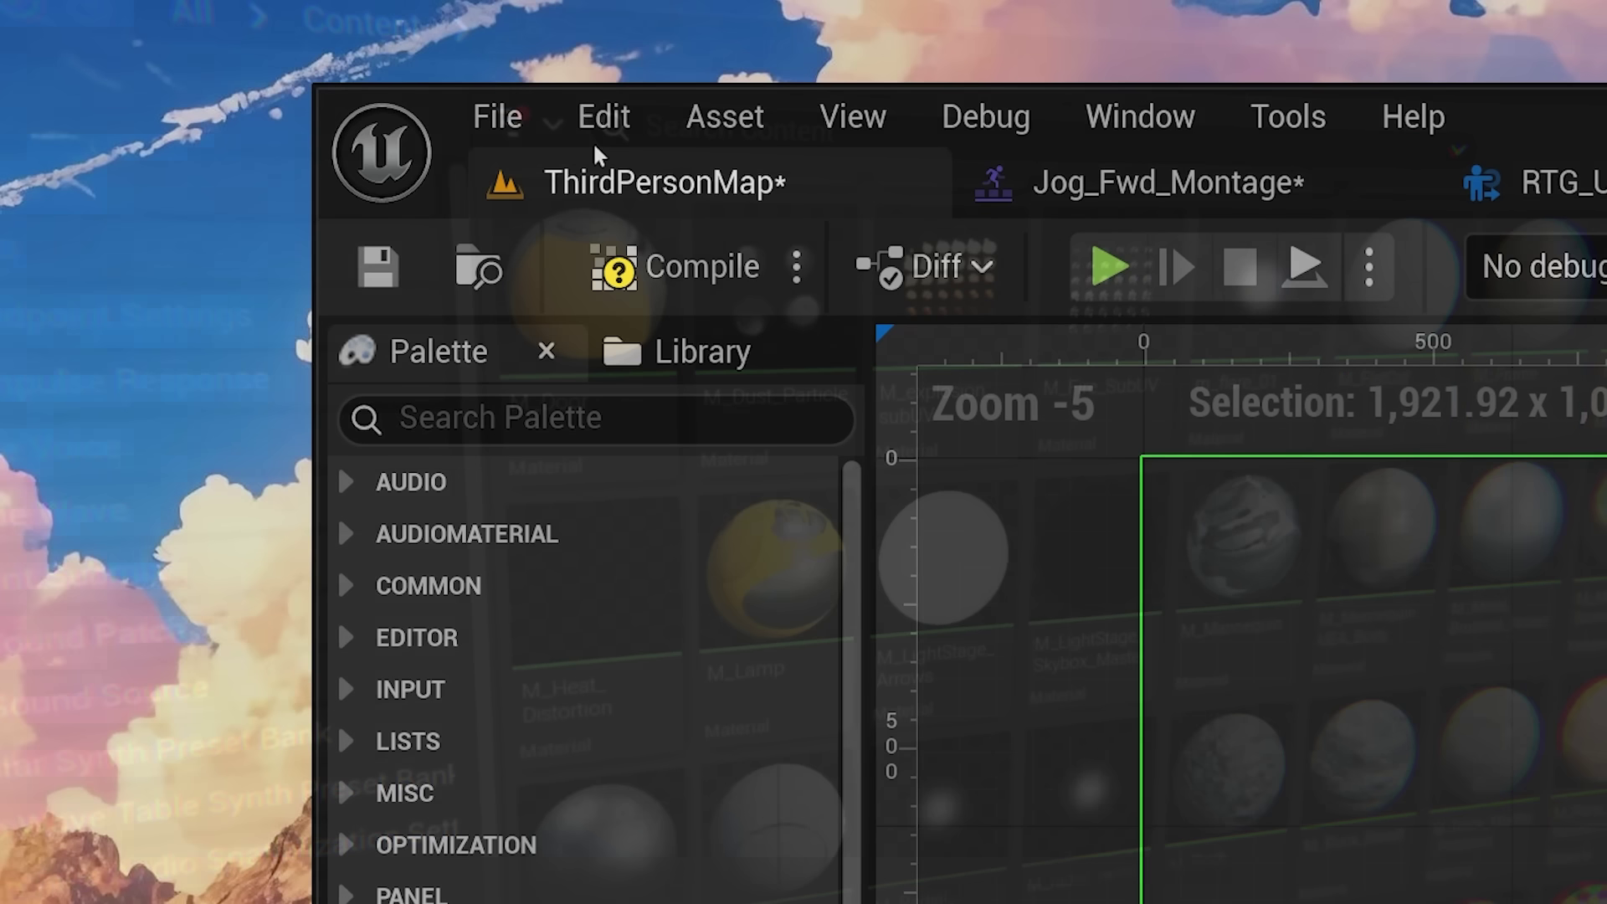
- Open the Editor Preferences and look through the settings categories from General down to Plugins
click(613, 117)
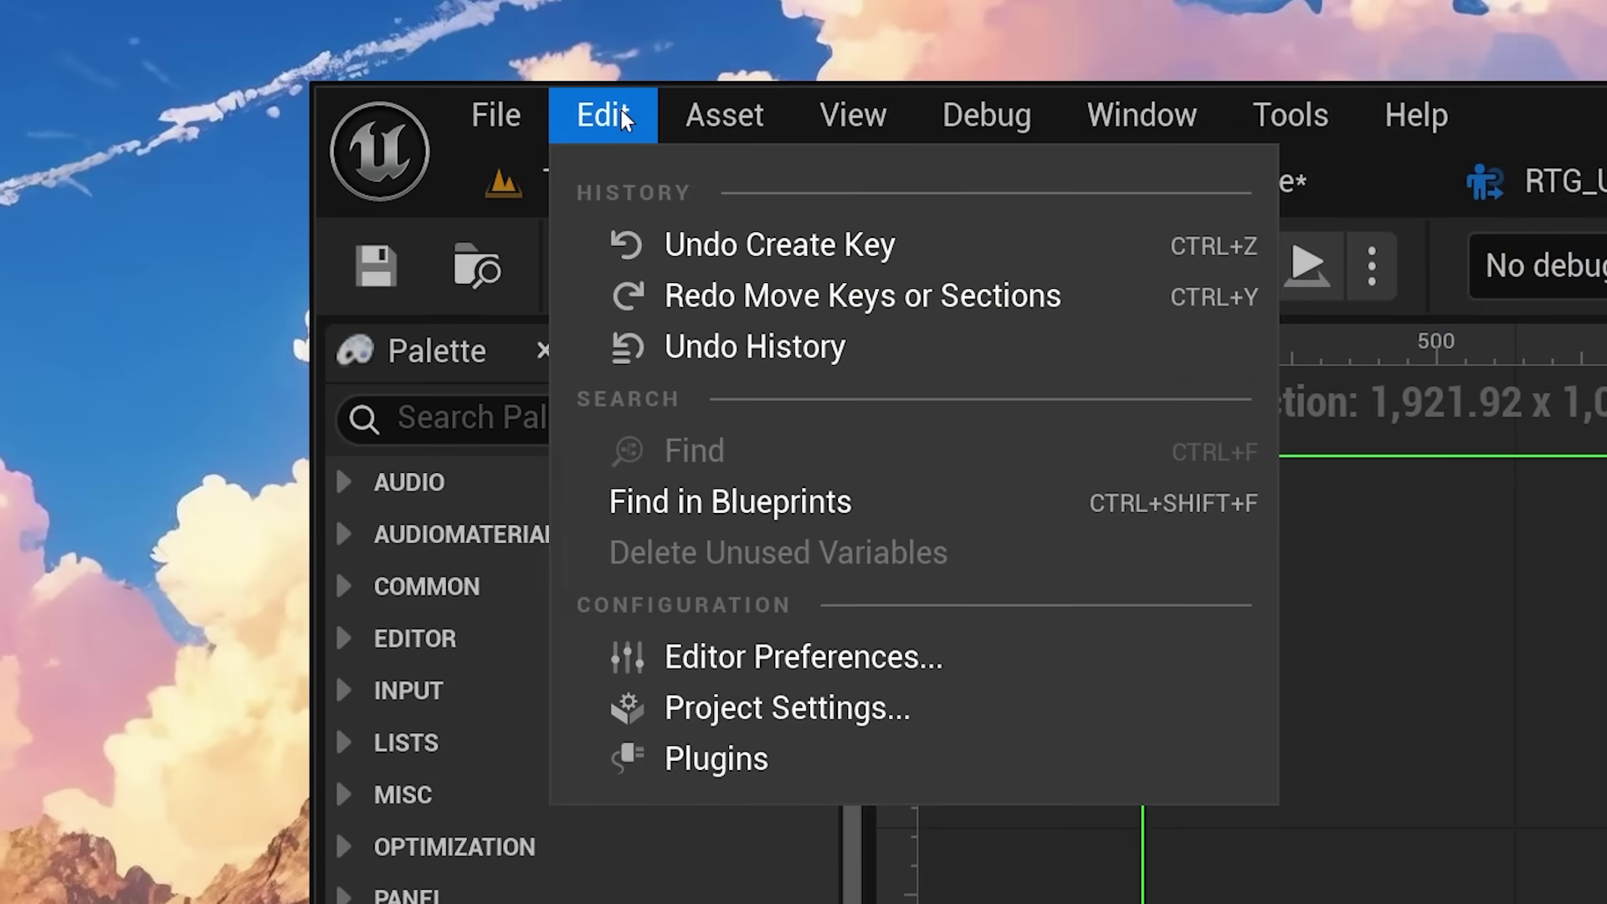
click(845, 669)
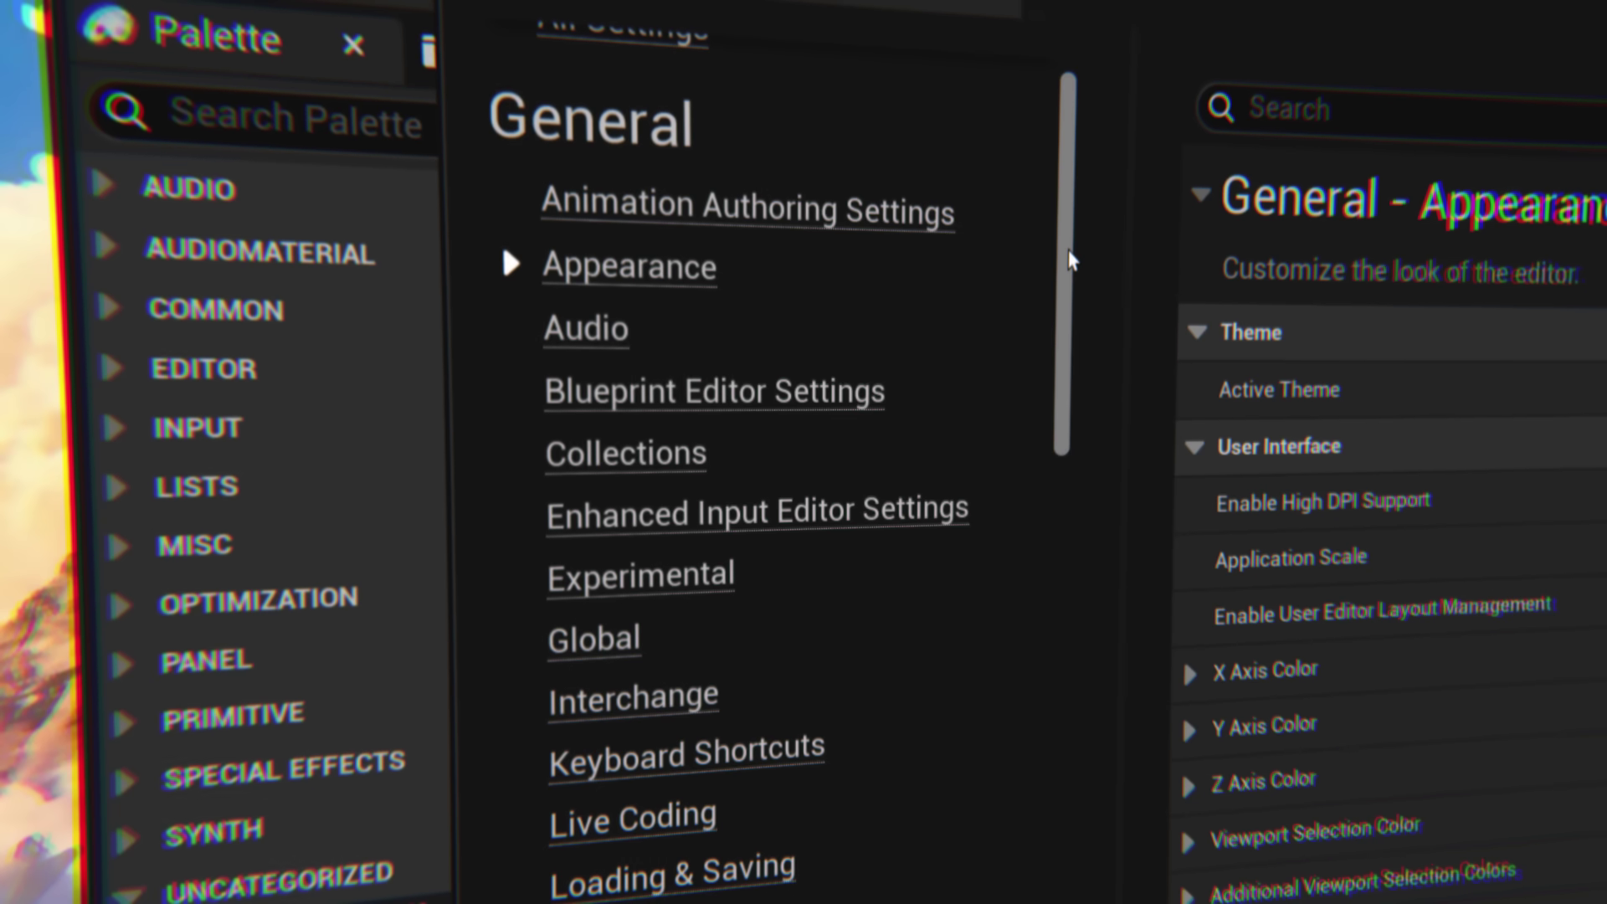
scroll(1071, 260, down, 5)
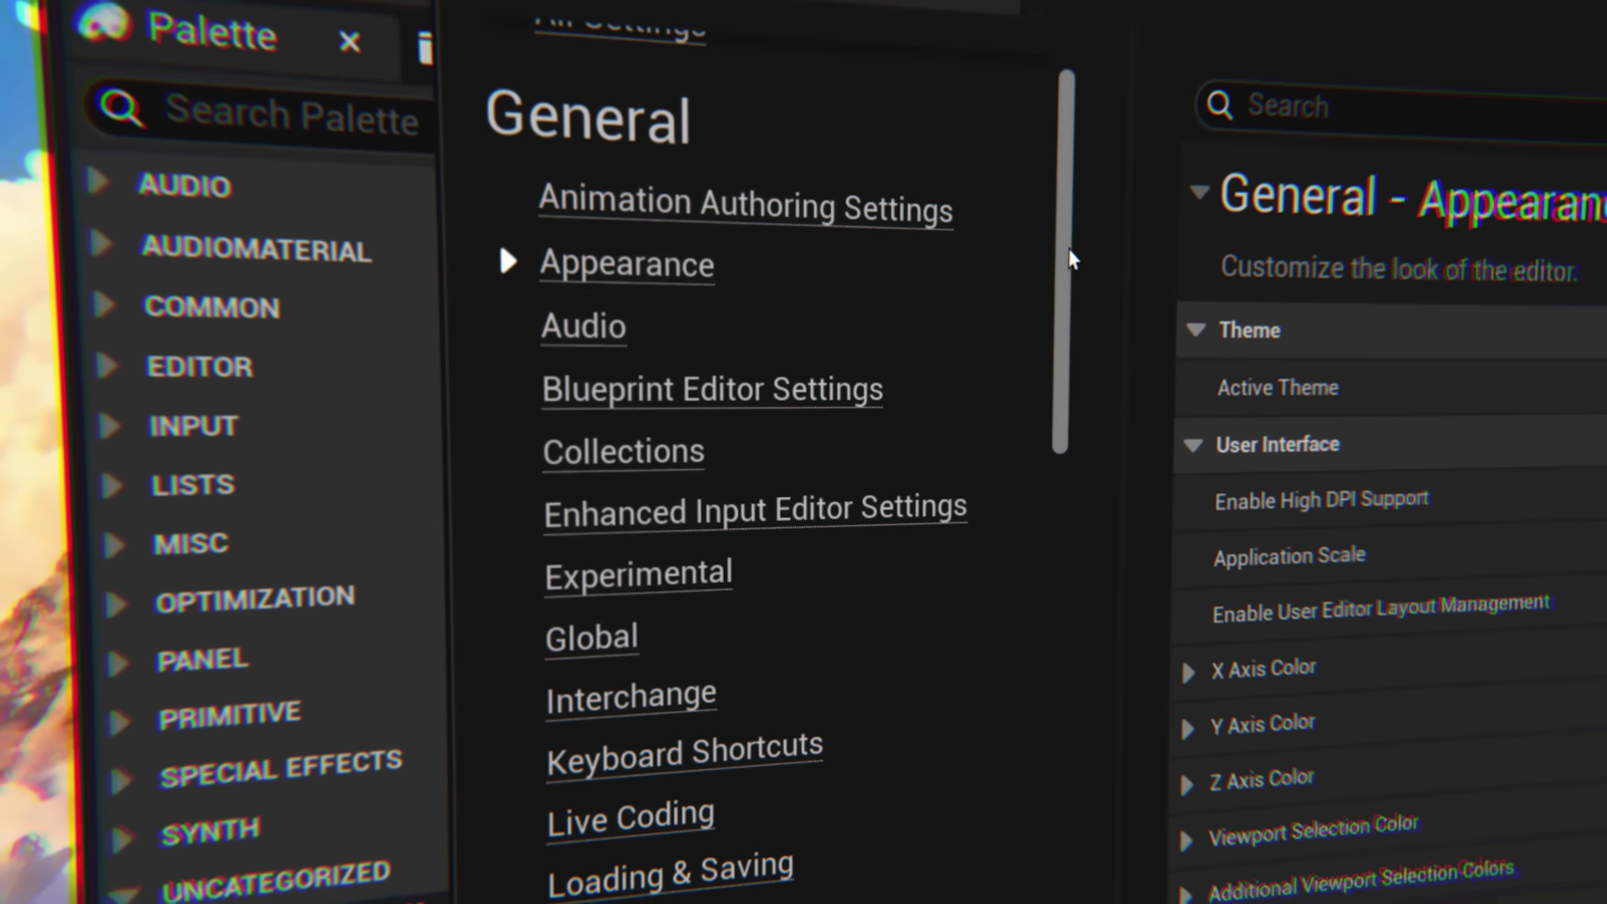
scroll(1087, 305, down, 20)
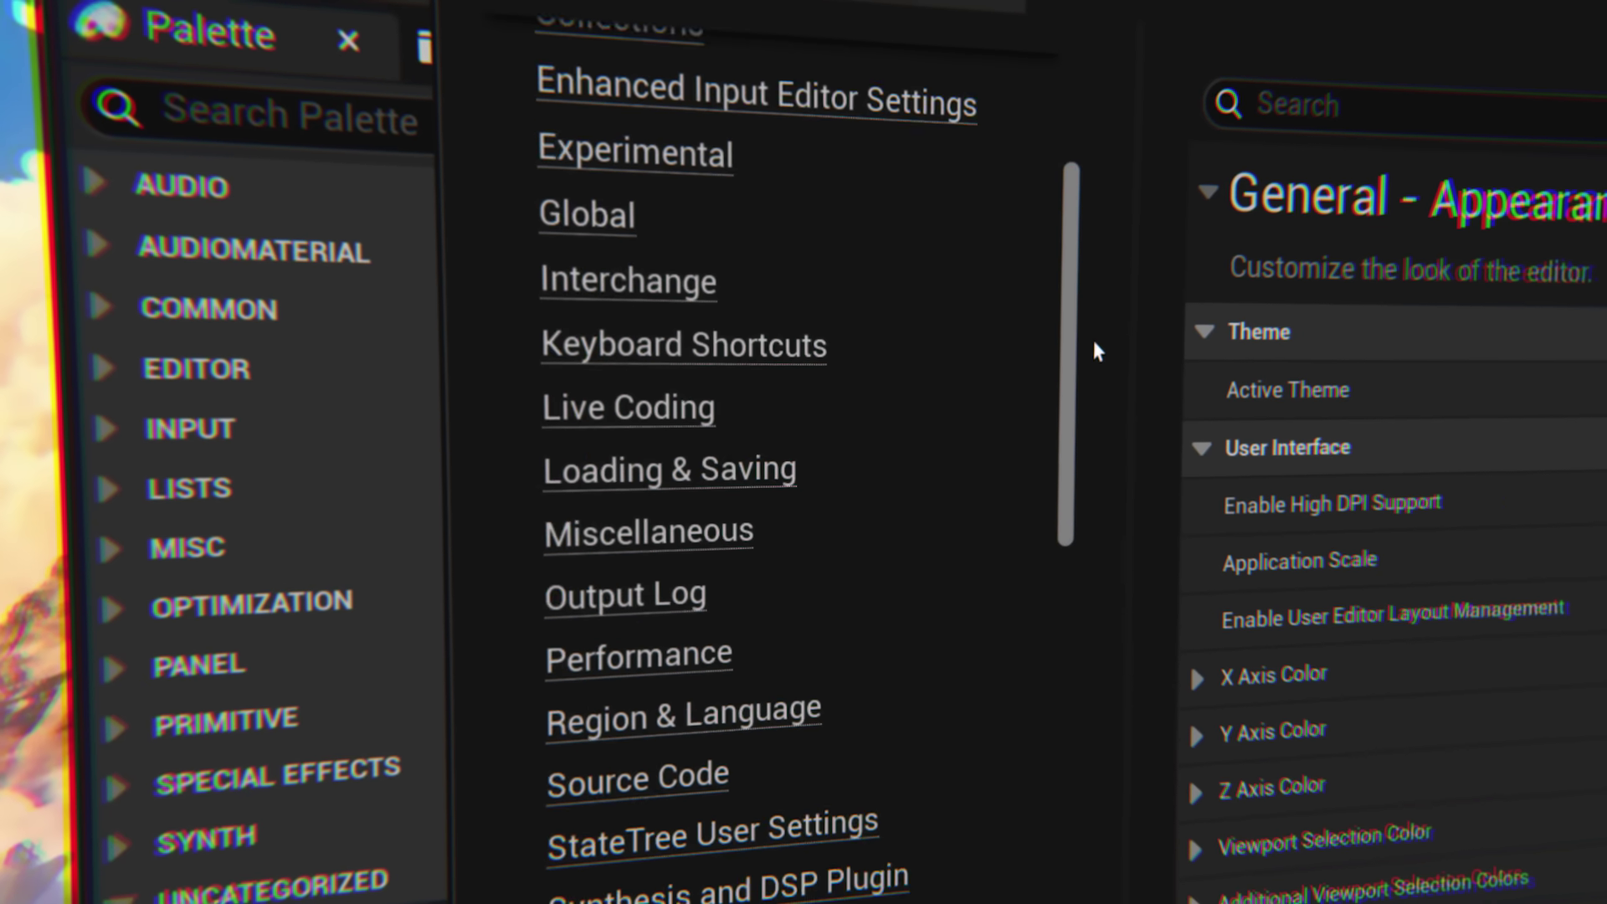
scroll(1056, 753, down, 15)
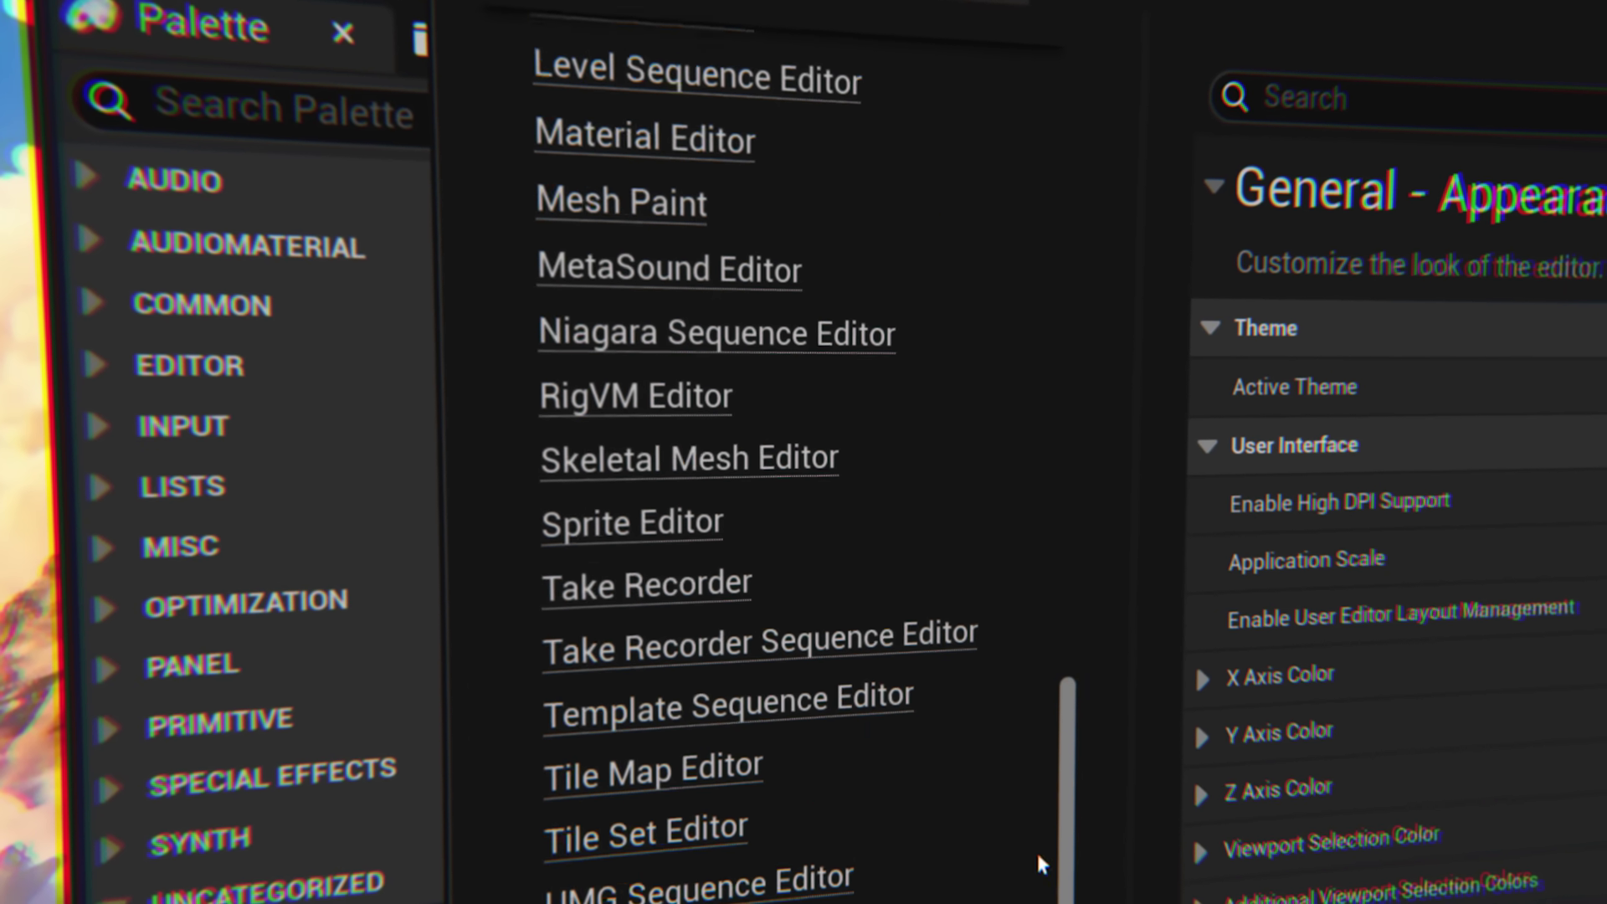
scroll(719, 469, down, 10)
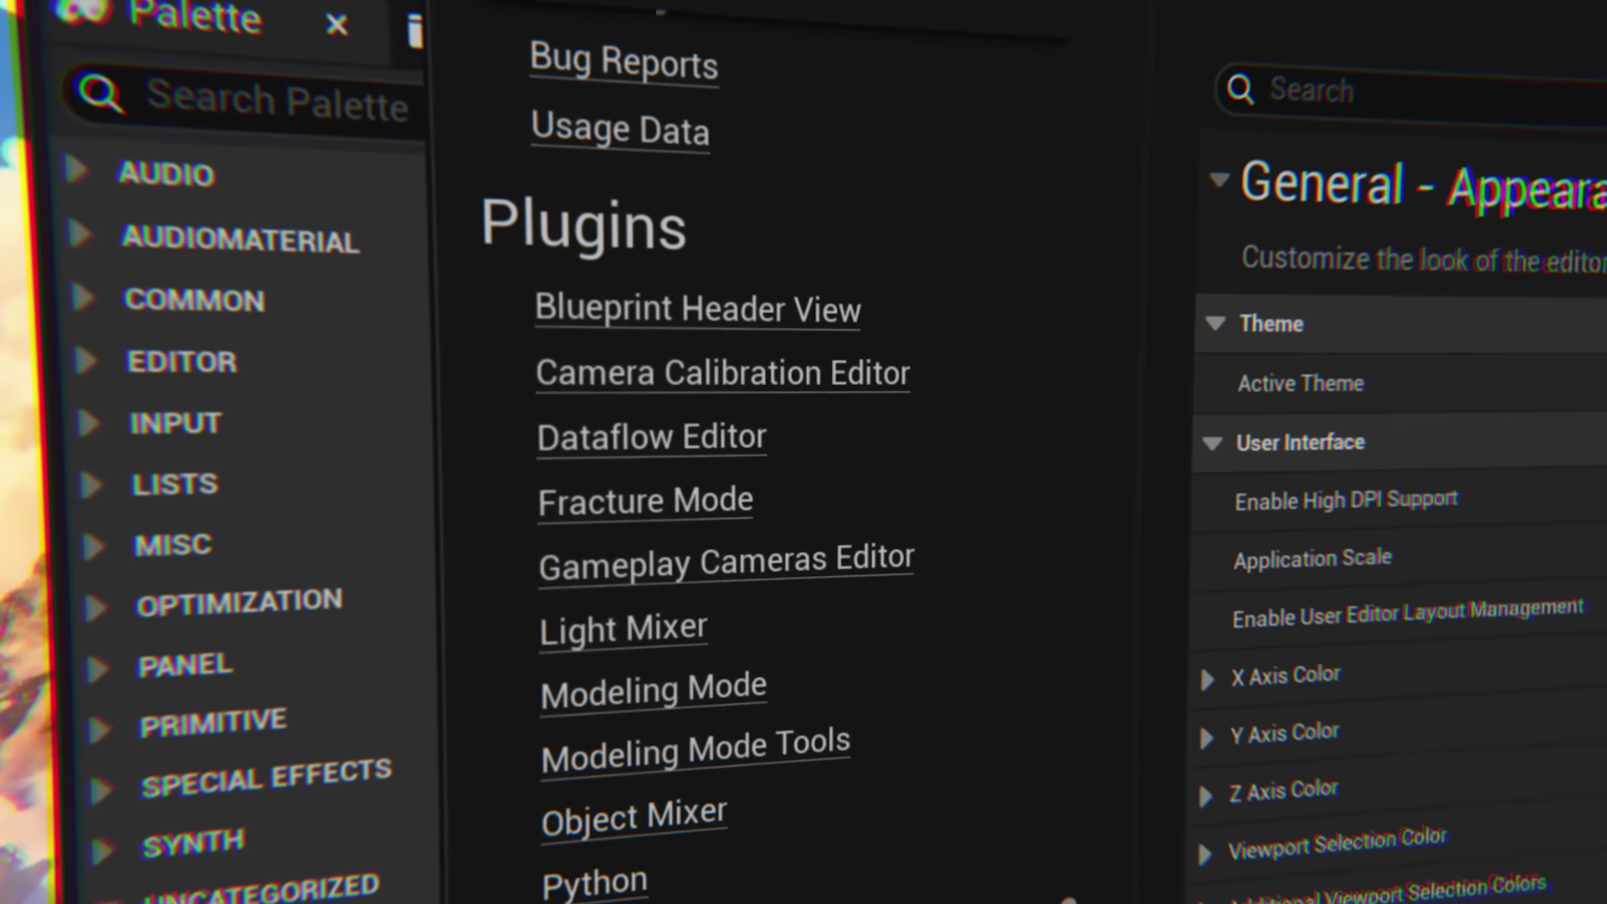
scroll(720, 468, down, 2)
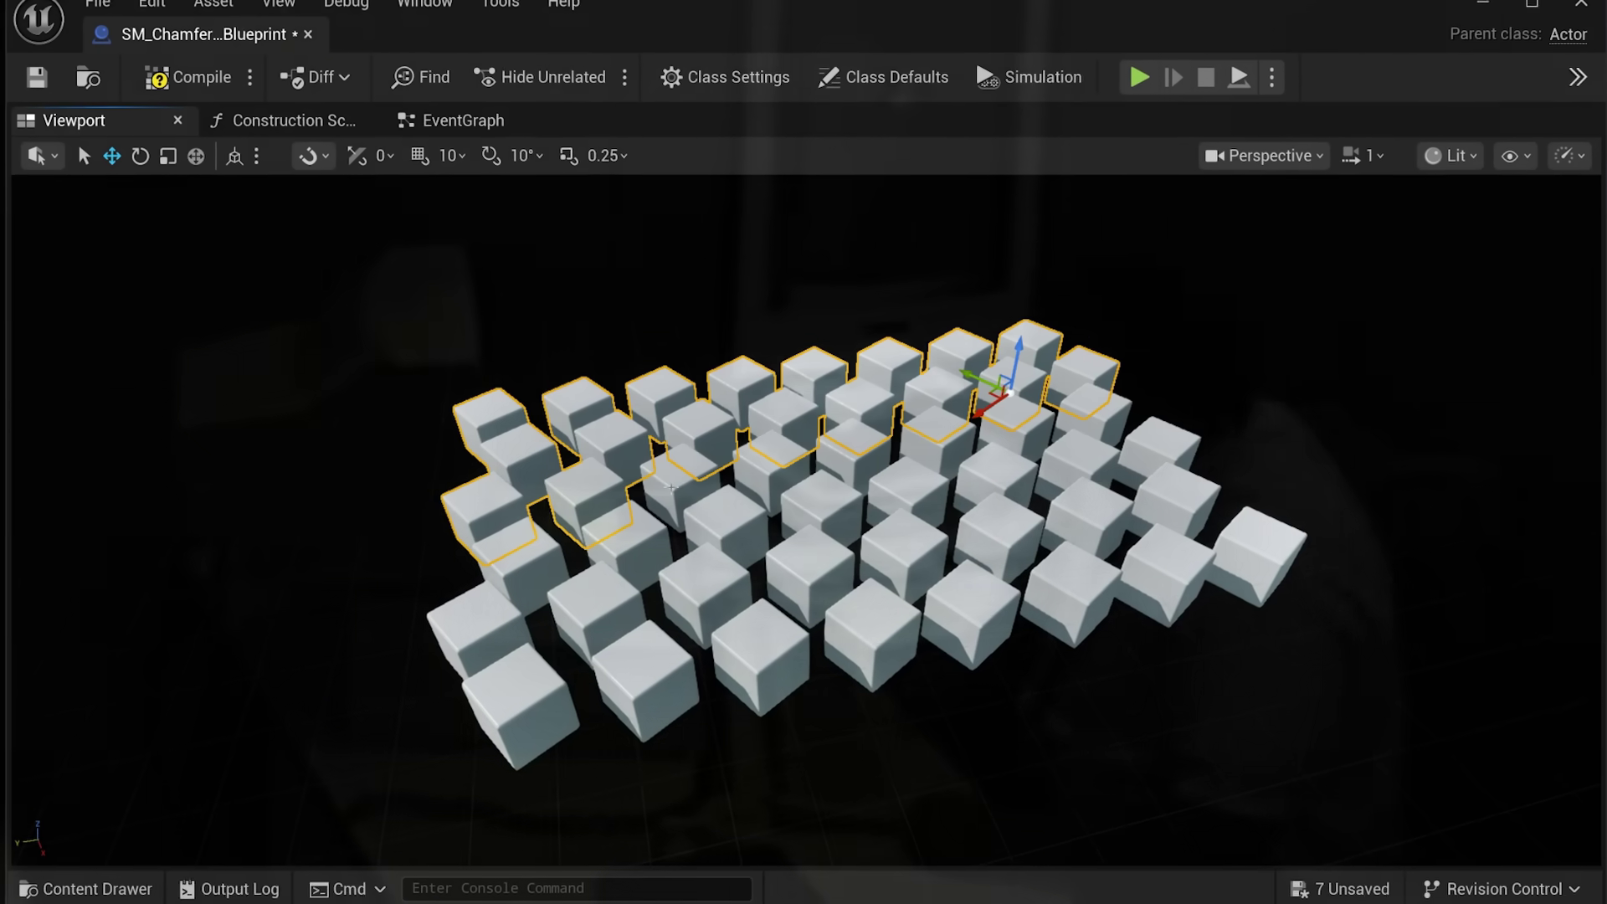
- Add more cubes from the middle rows to the component selection in the SM_ChamferCube Blueprint viewport
ctrl+click(671, 486)
ctrl+click(764, 475)
ctrl+click(954, 440)
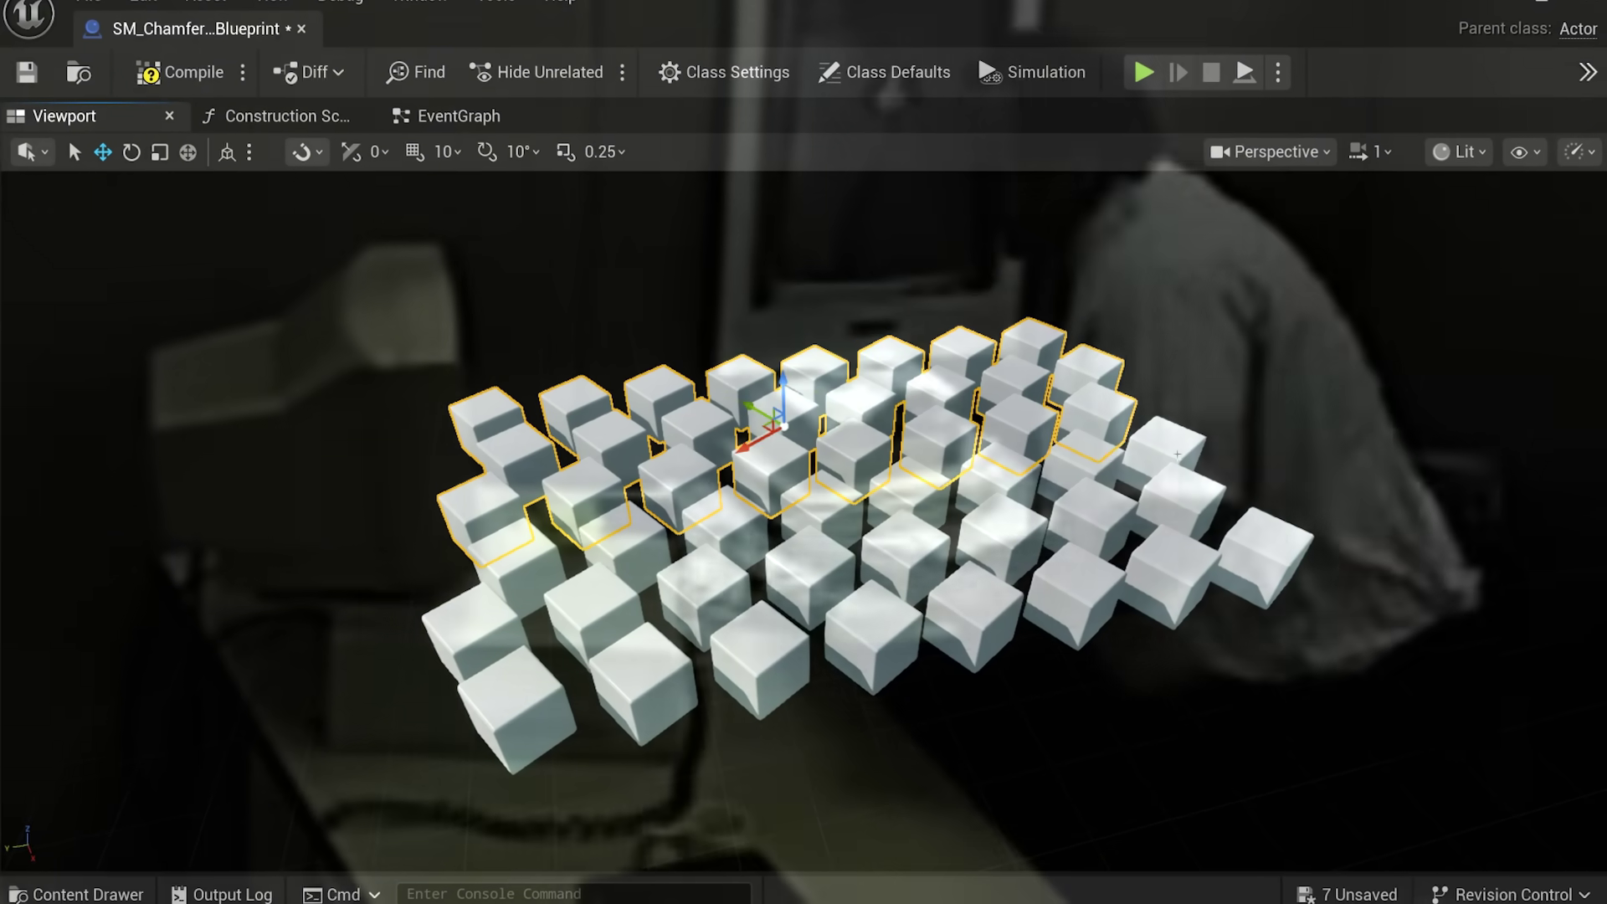
ctrl+click(924, 489)
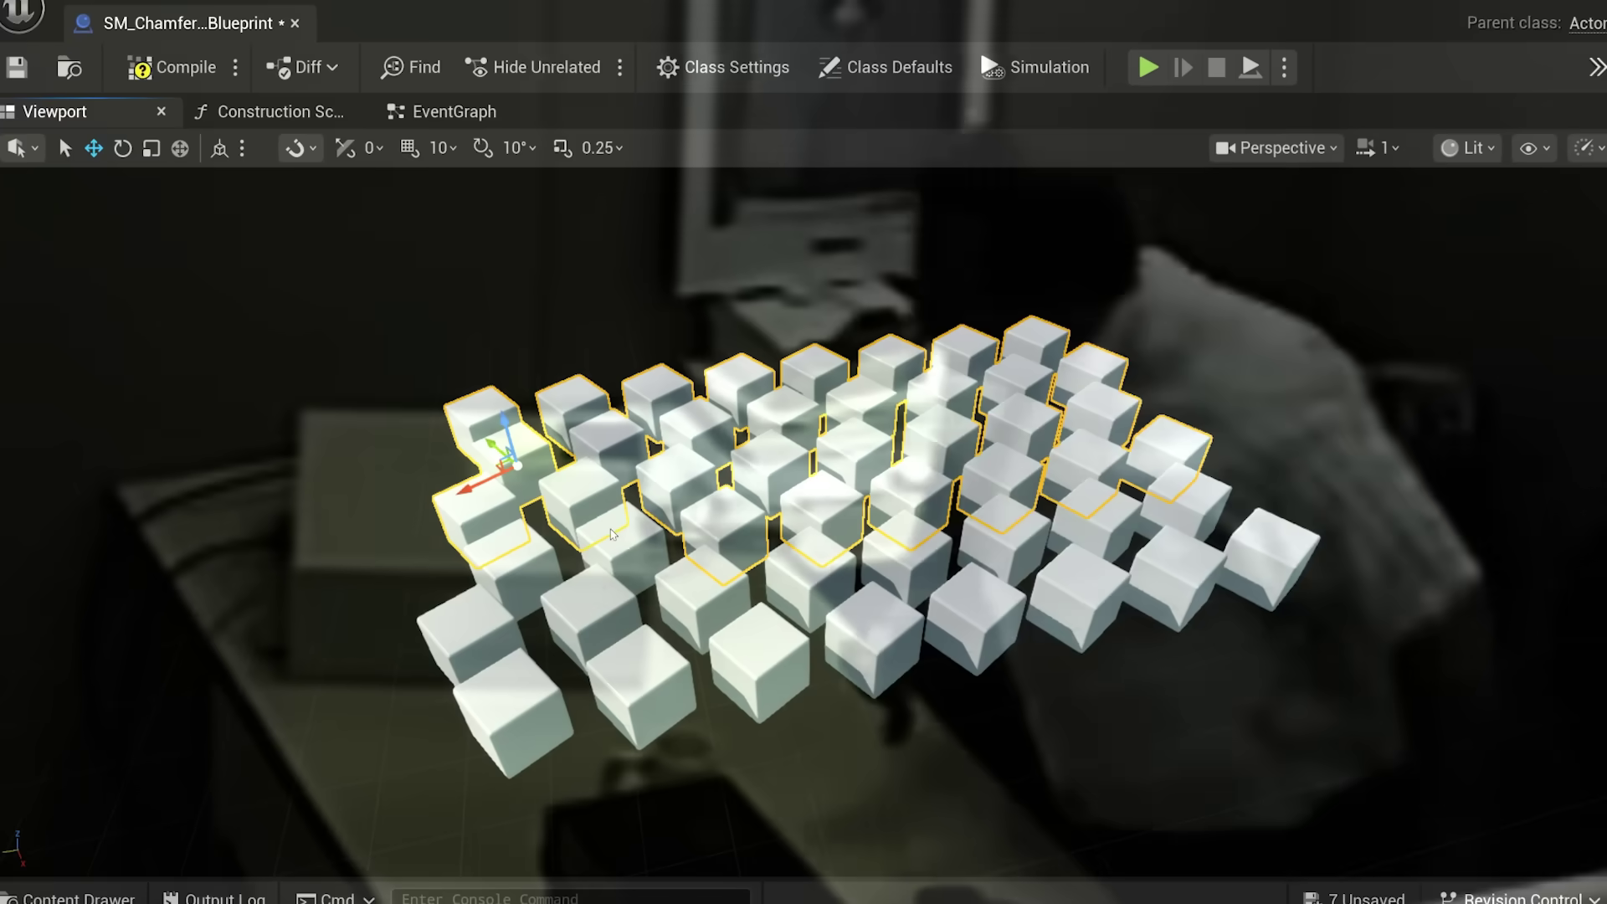